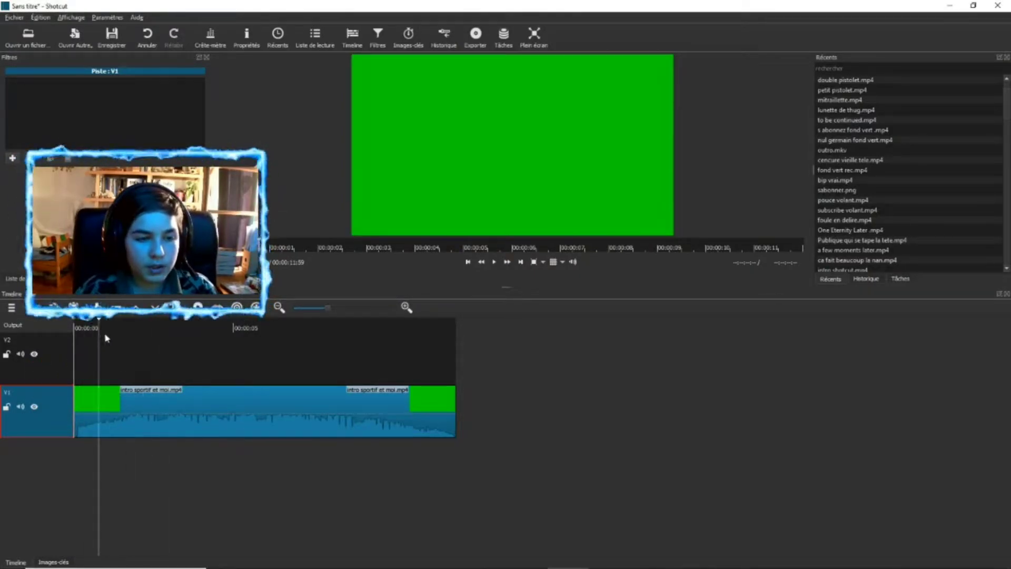
- Mute the audio of track V1 and select the intro clip with the playhead back at the start
left_click_drag(191, 342, 97, 350)
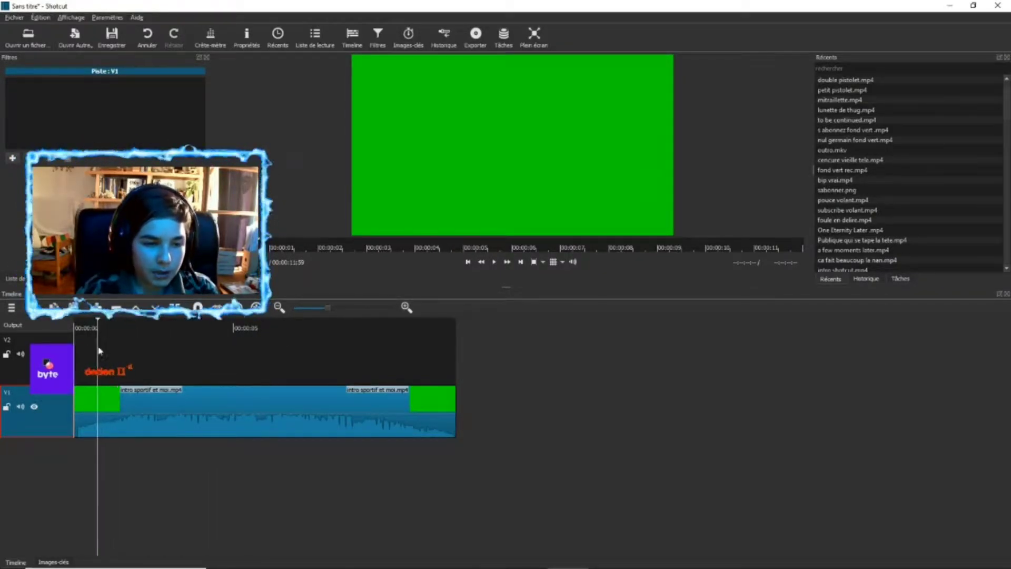
left_click(22, 407)
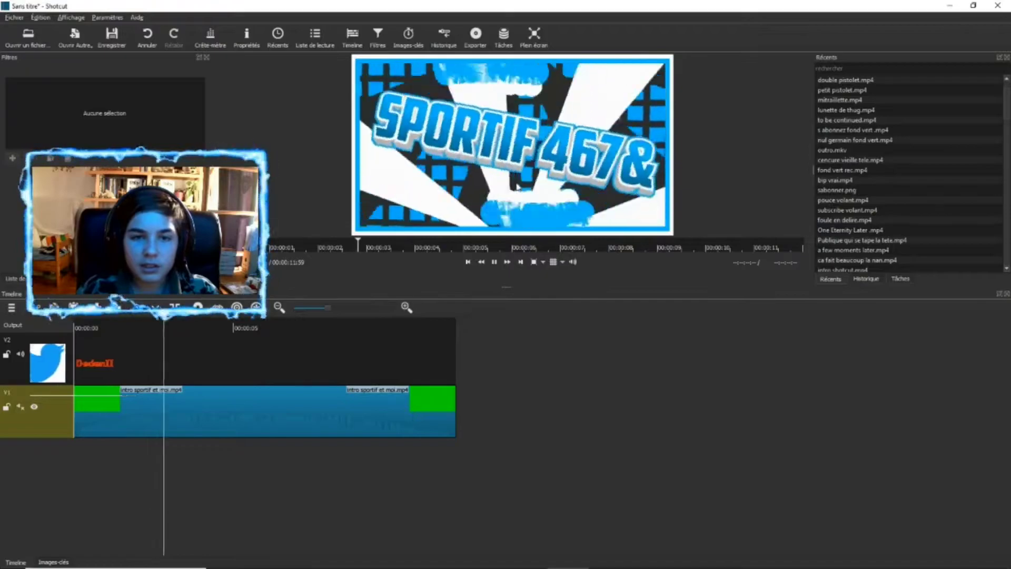
left_click(82, 327)
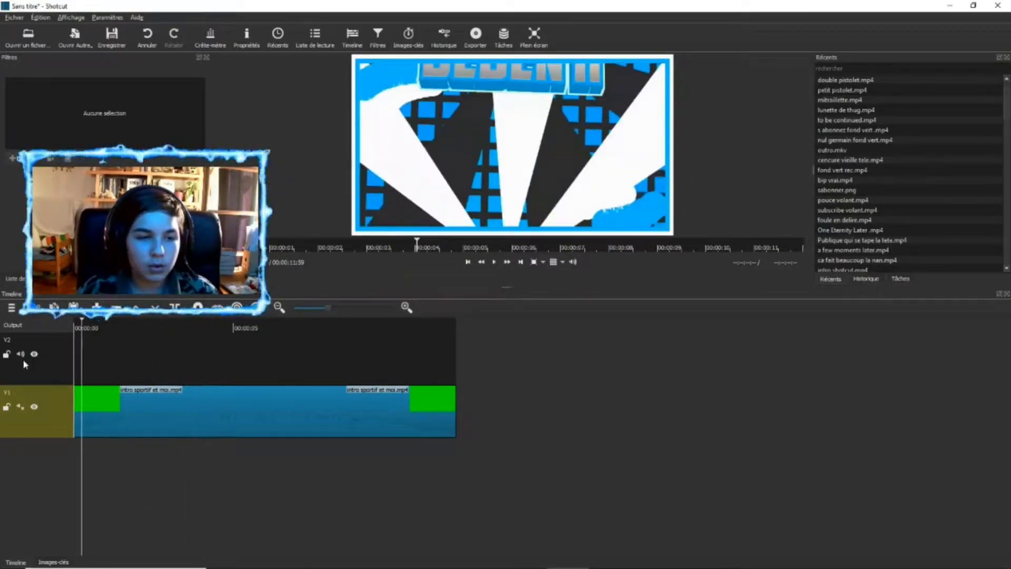
left_click_drag(77, 342, 53, 347)
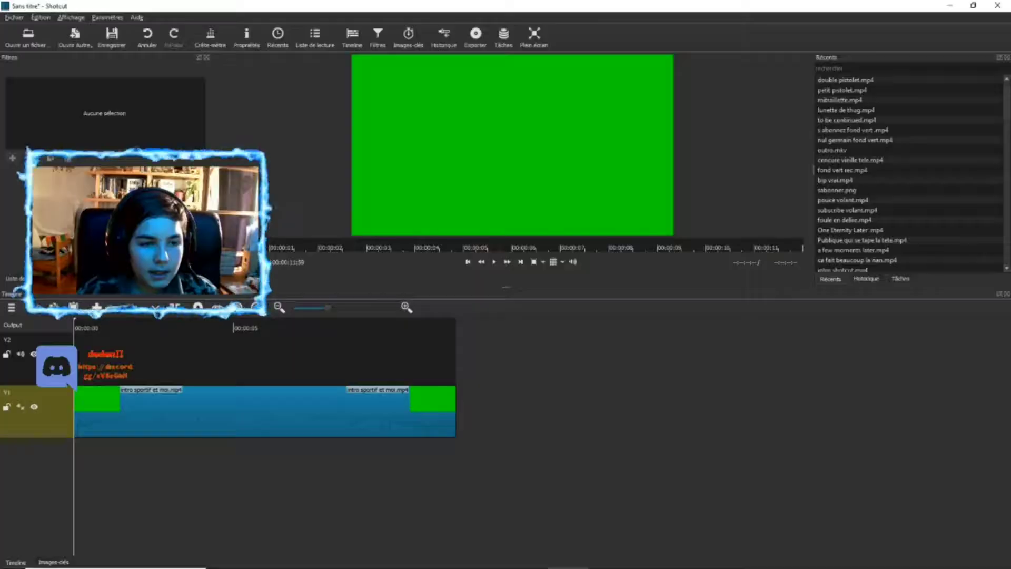
left_click(220, 410)
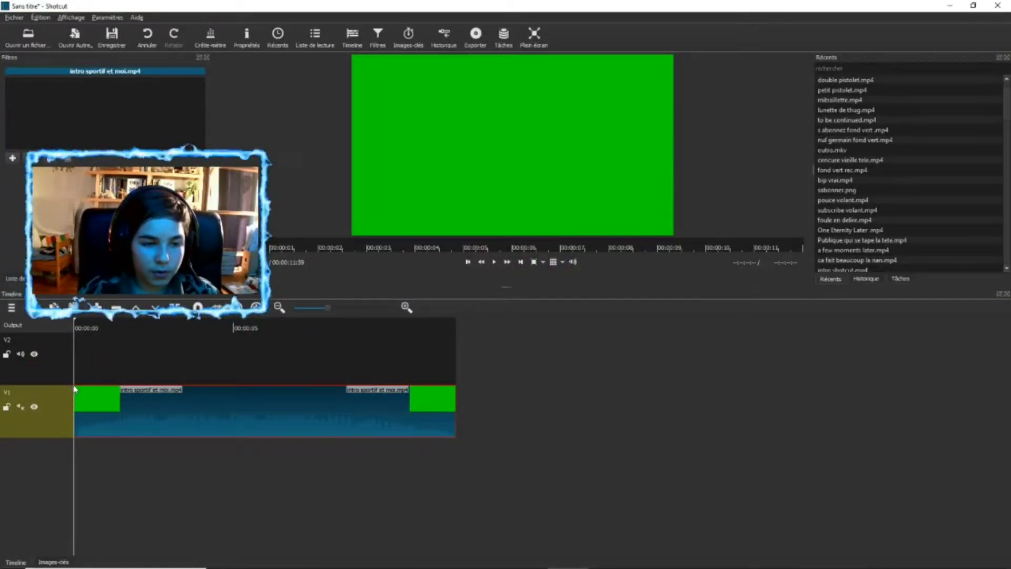
left_click(12, 160)
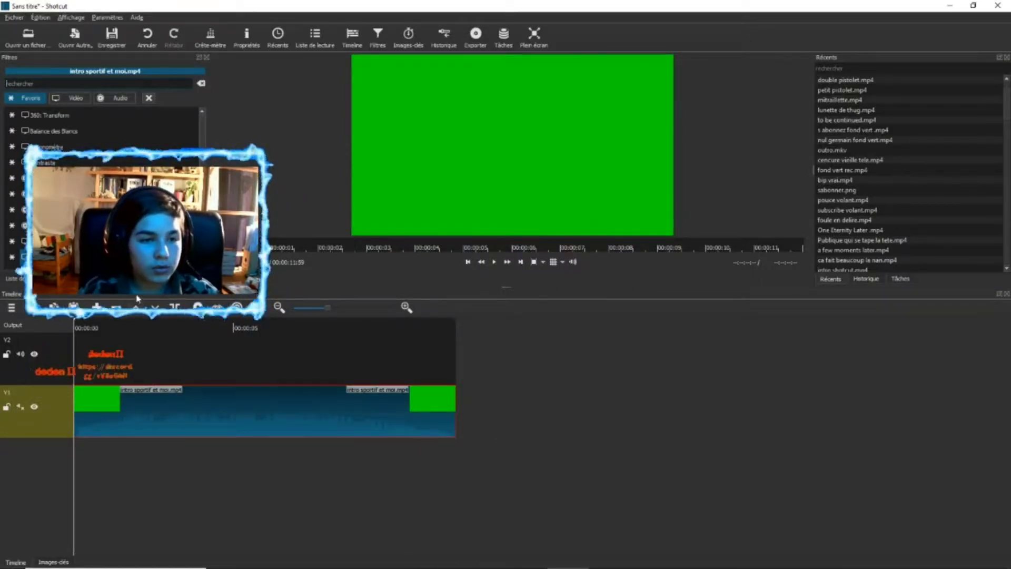
left_click(71, 278)
left_click(104, 279)
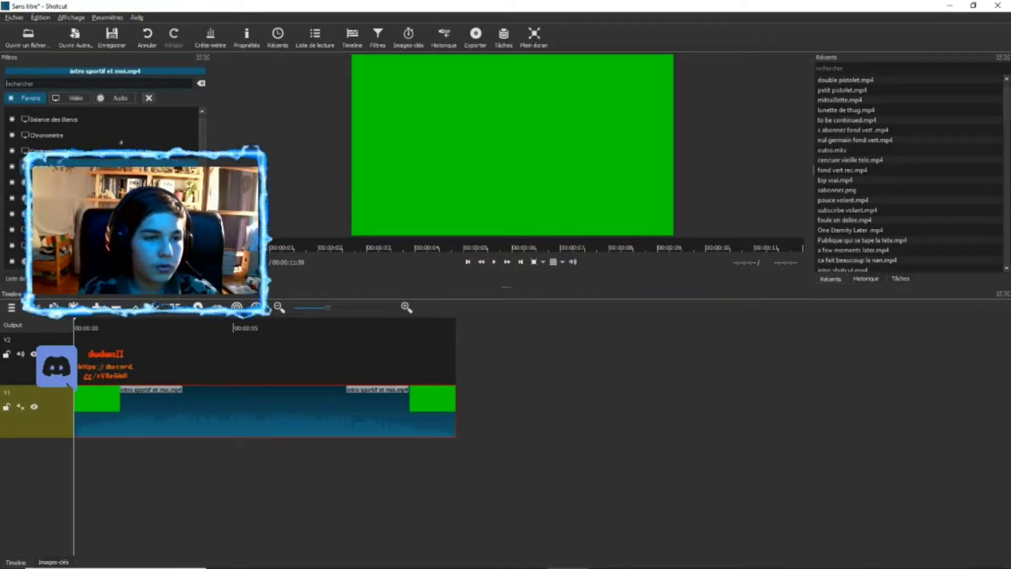
left_click(149, 98)
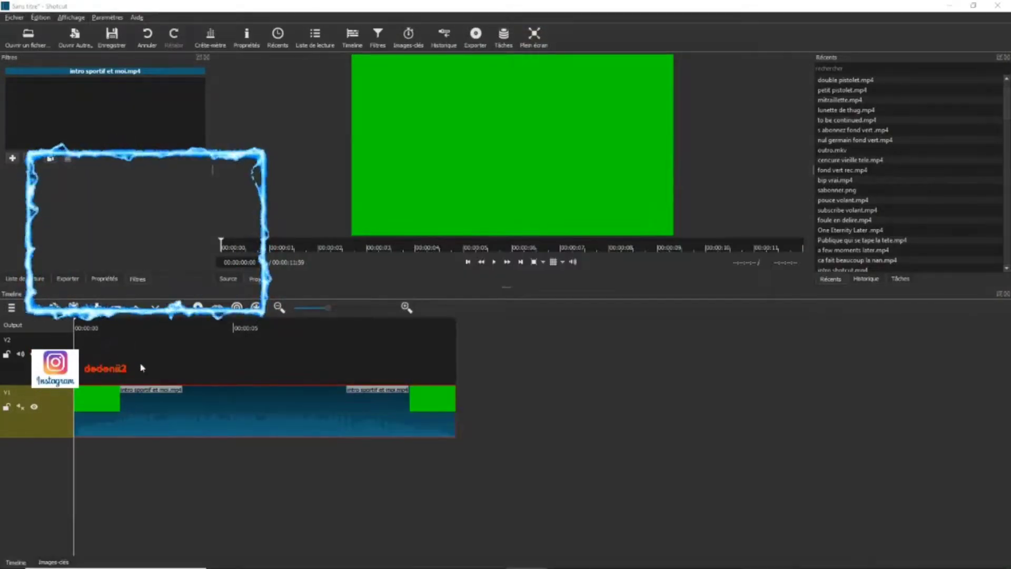
left_click(136, 327)
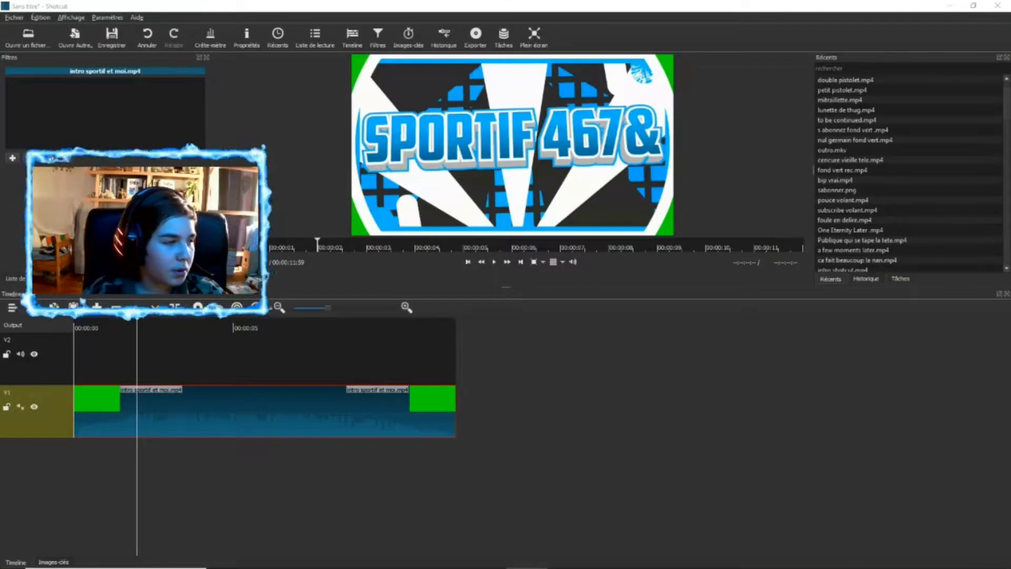
key("Home")
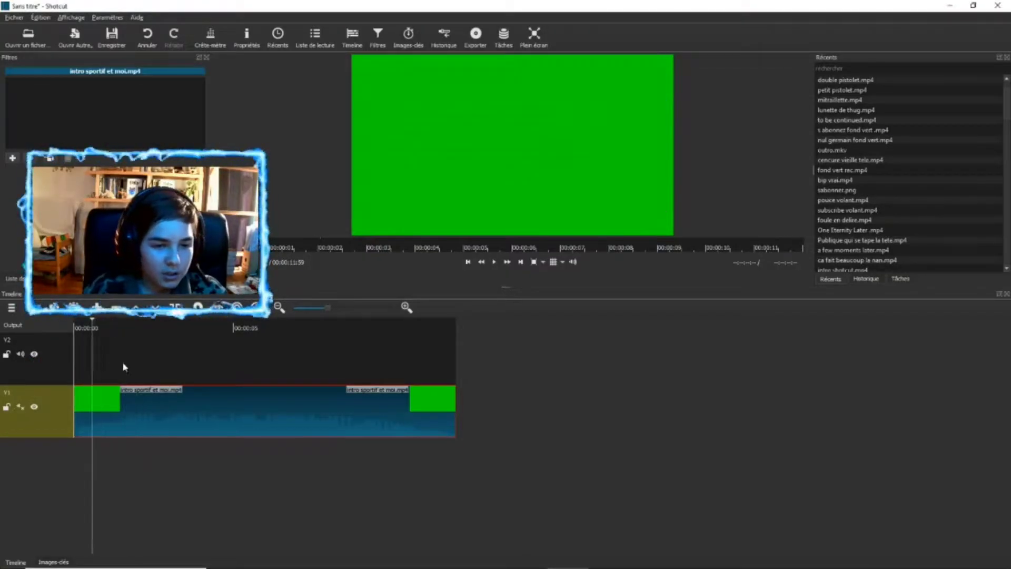
- Add the video filter "Masquage colorimétrique : Simple" to the intro clip
left_click(12, 158)
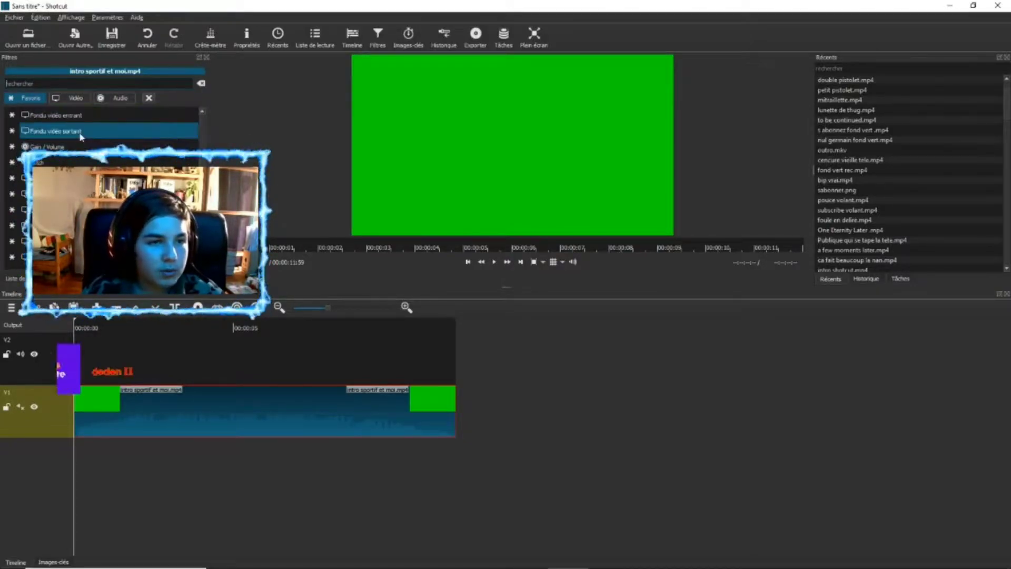
left_click(77, 98)
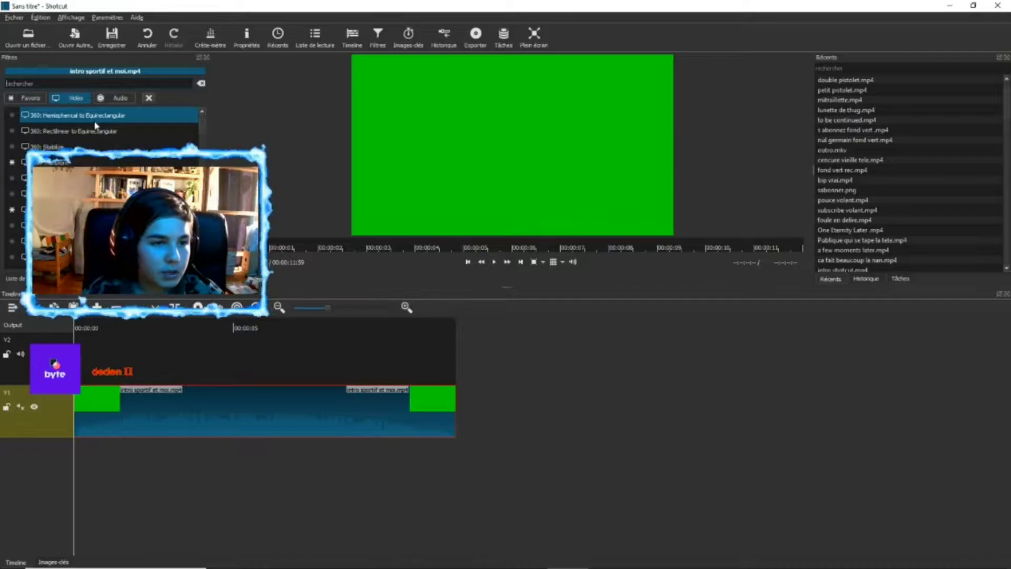
scroll(92, 137, "down", 7)
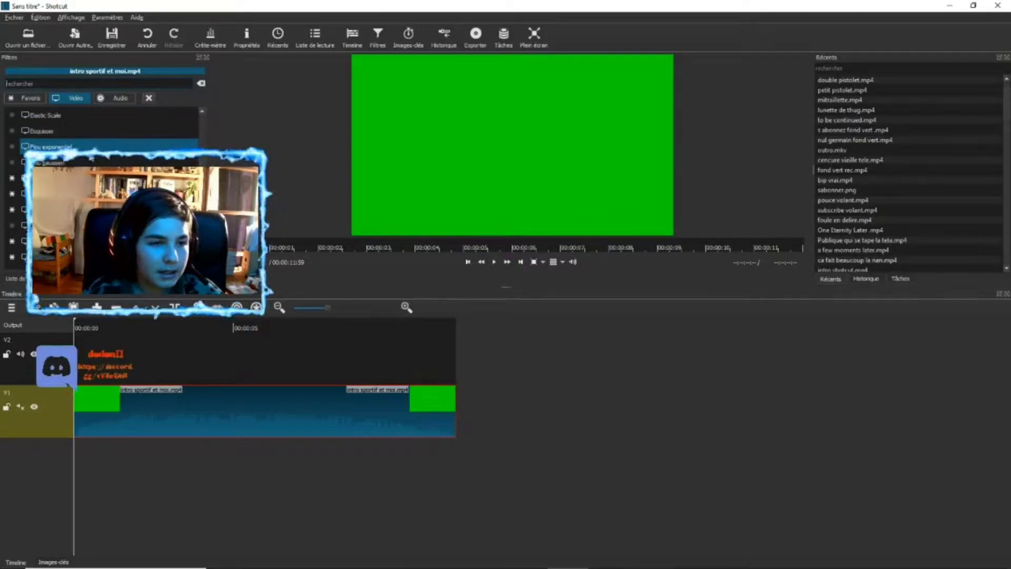
scroll(92, 158, "down", 2)
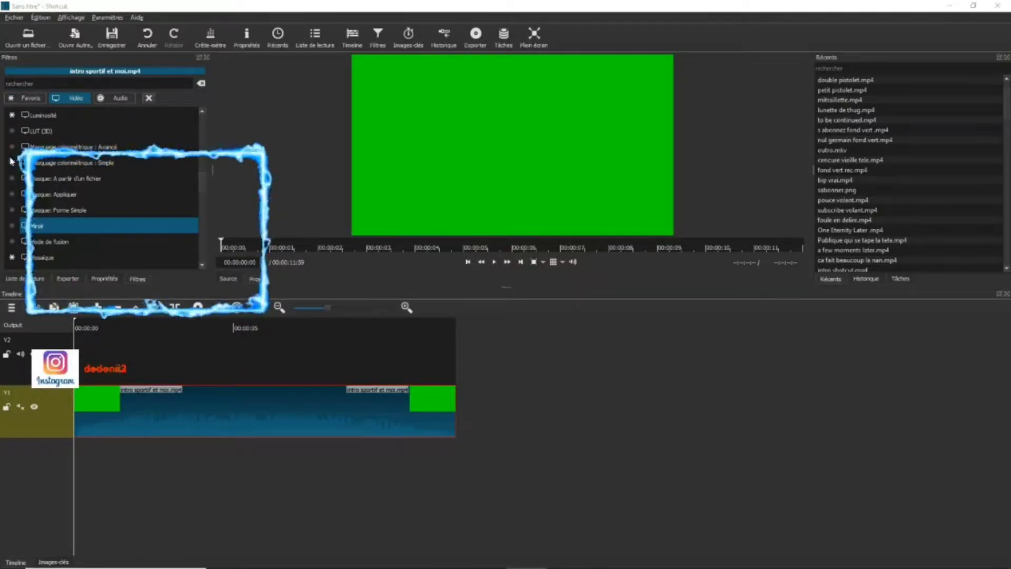
scroll(107, 170, "down", 2)
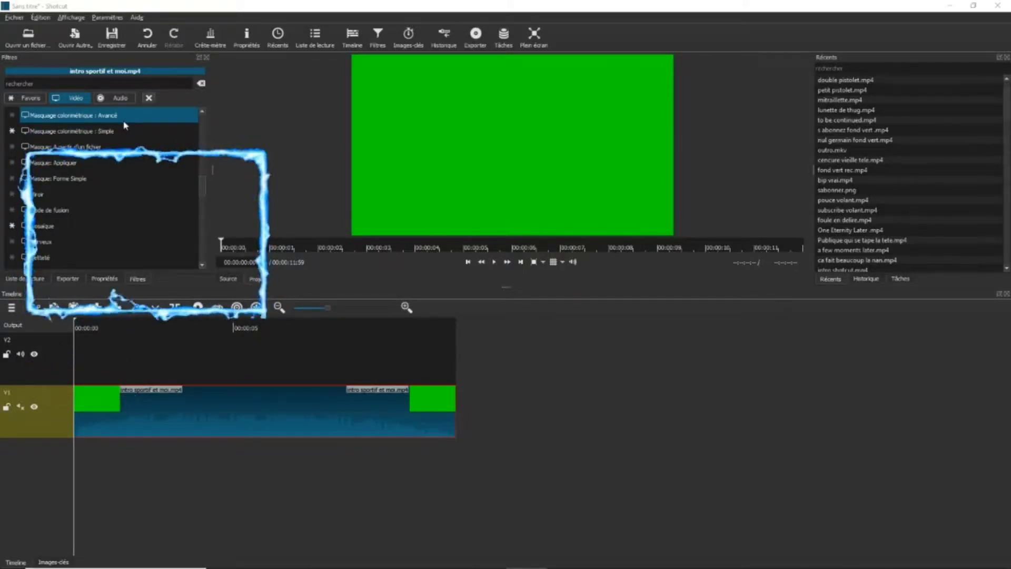
left_click(98, 134)
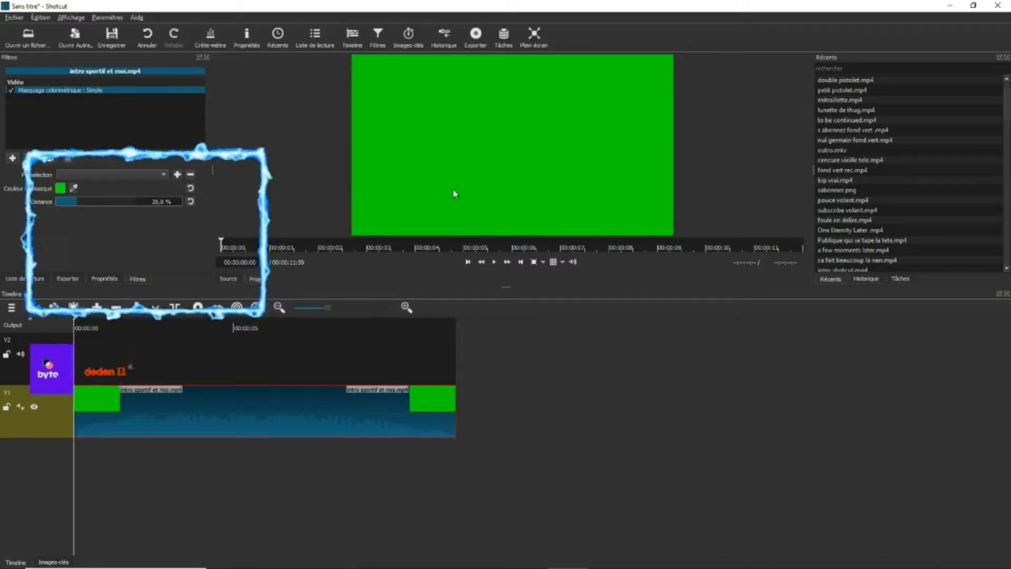
- Find fond noire.jpg in the recent files with "fond noi" and place it on track V2, extended to the intro clip's full length
left_click_drag(95, 362, 157, 359)
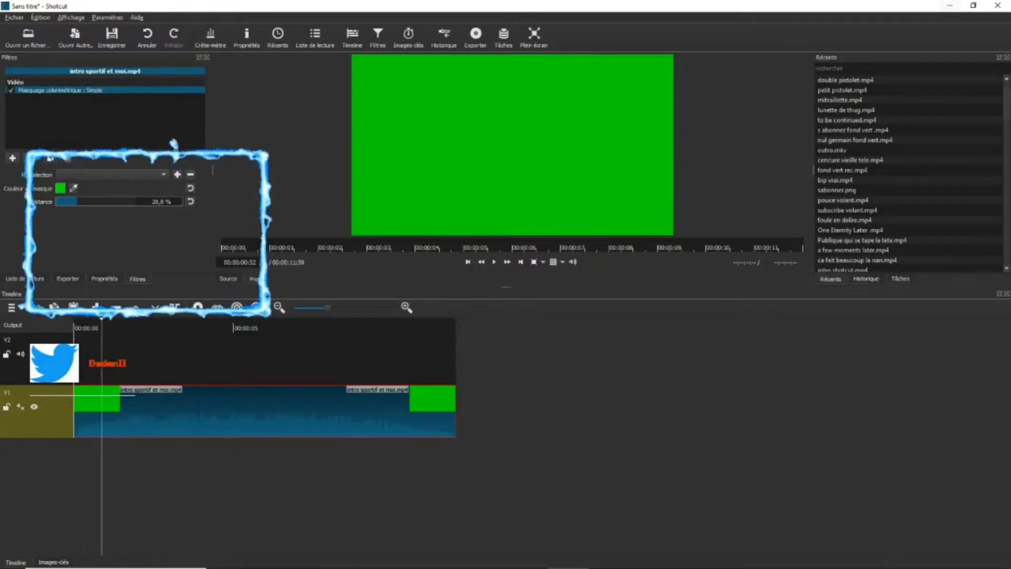
type("fond")
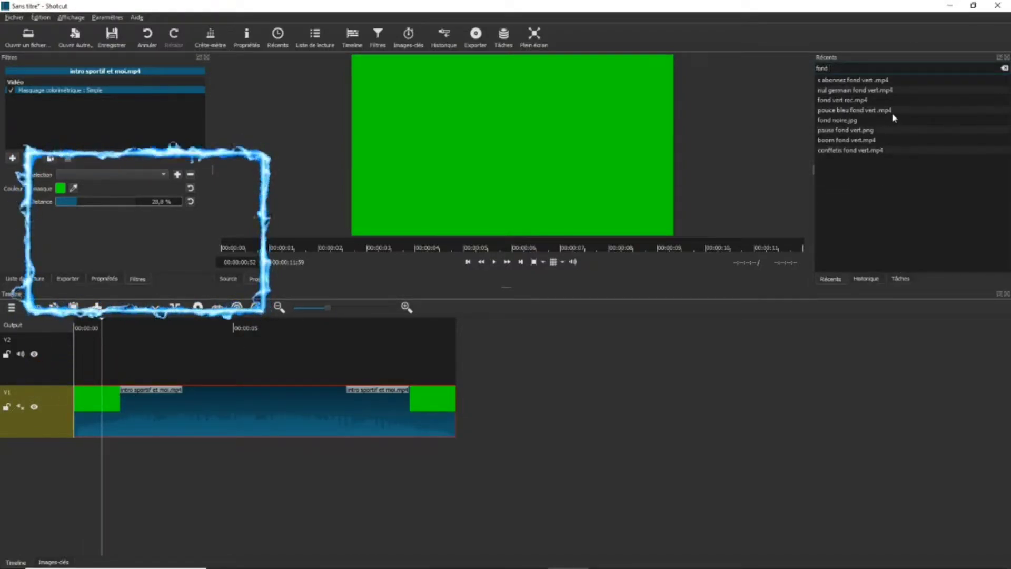
type(" noi")
double_click(868, 85)
left_click_drag(253, 330, 95, 353)
right_click(103, 353)
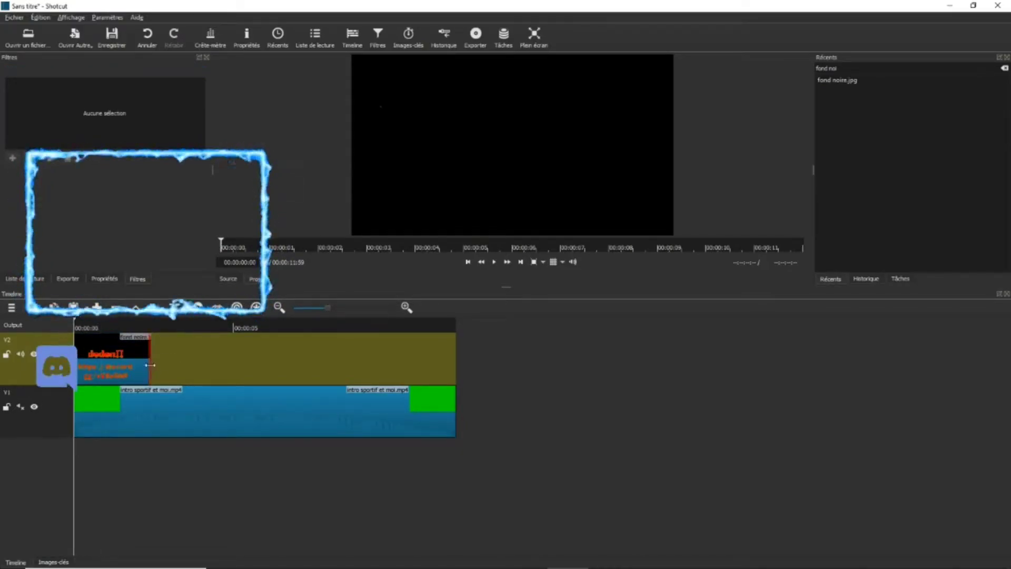
left_click_drag(150, 364, 456, 361)
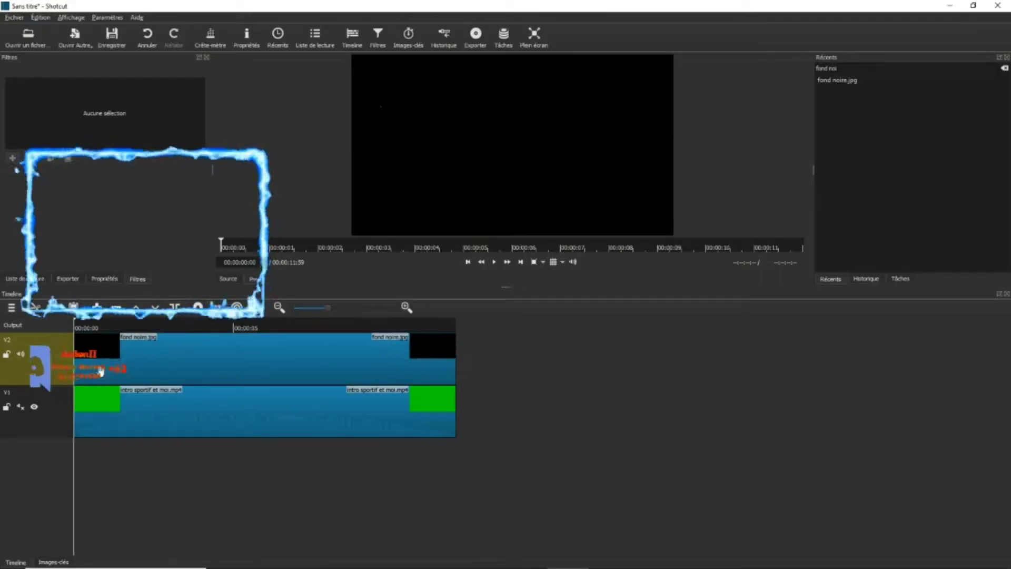
- Move the black image on V2 aside to expose the intro underneath, and return it to the start for playback
left_click(103, 409)
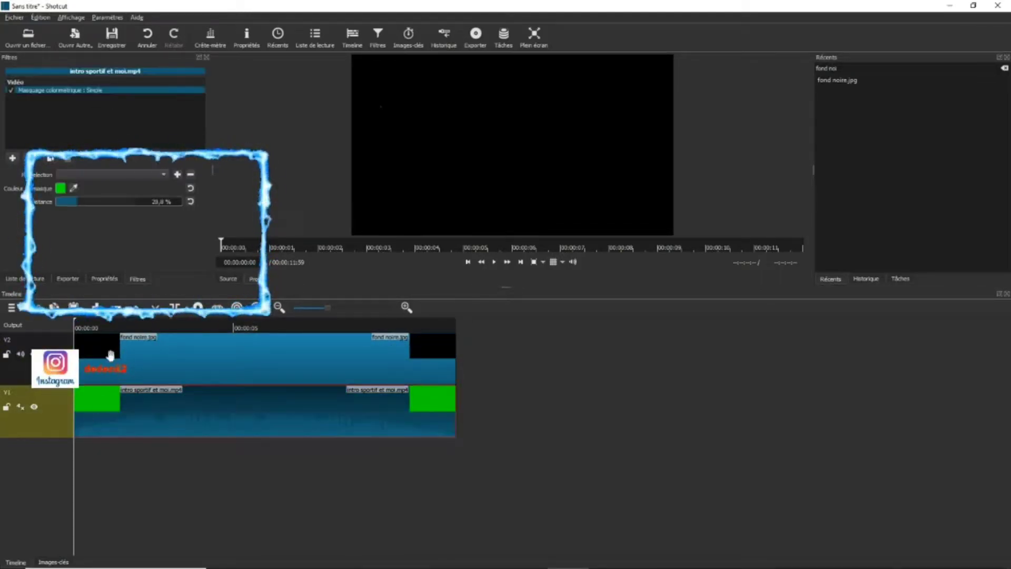
left_click(103, 352)
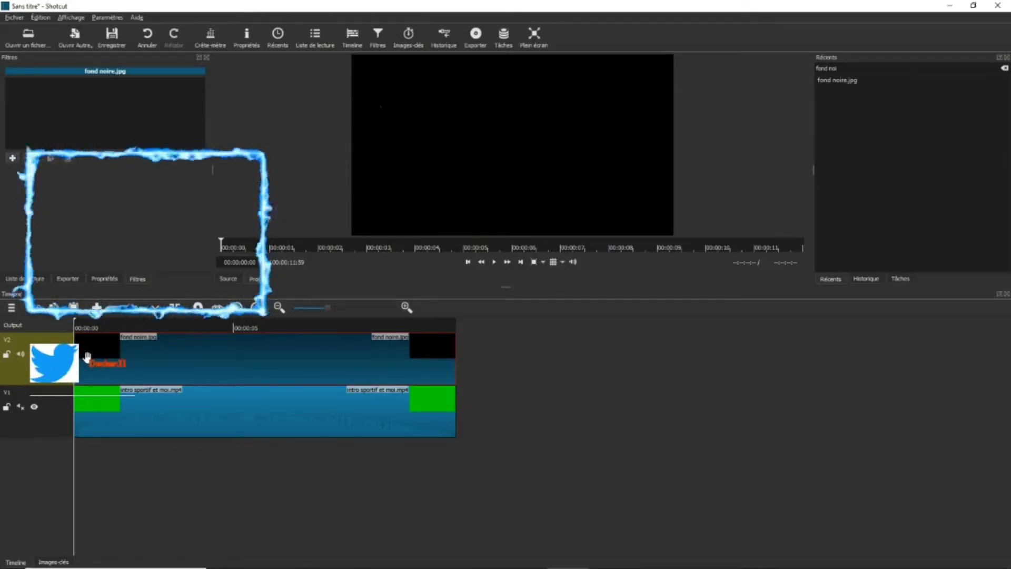
left_click_drag(100, 359, 231, 359)
left_click(117, 360)
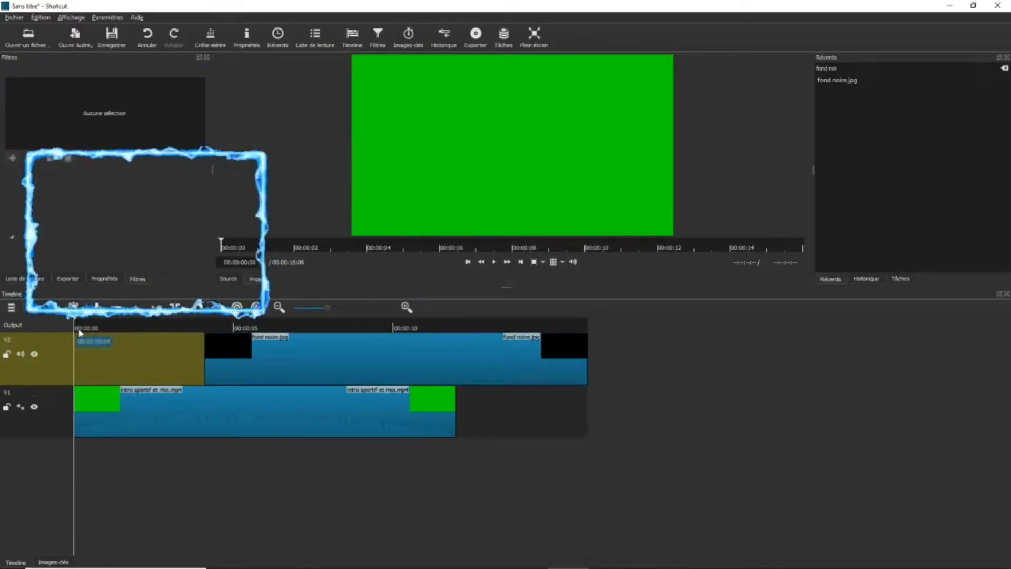
right_click(131, 368)
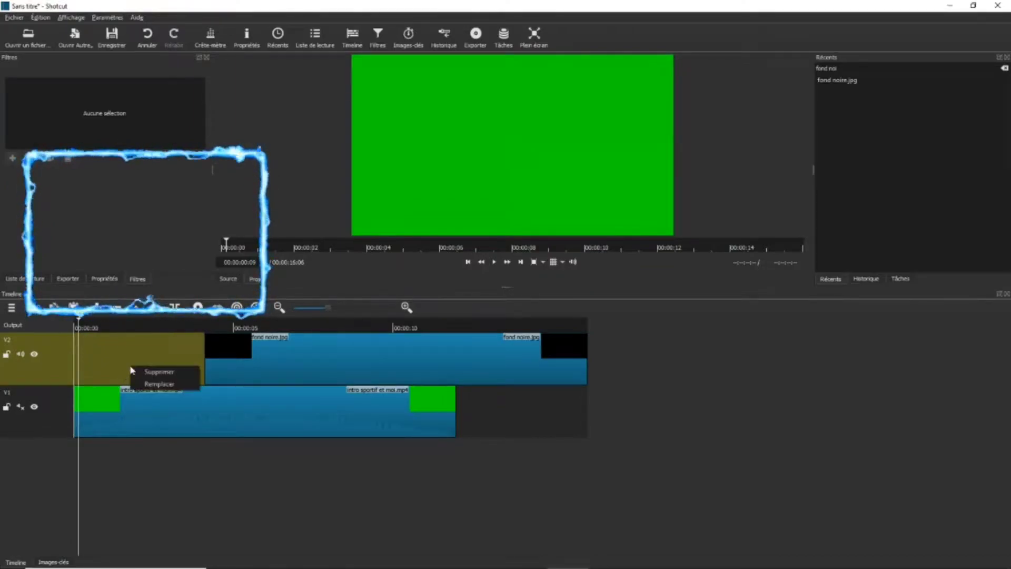
left_click_drag(287, 356, 172, 343)
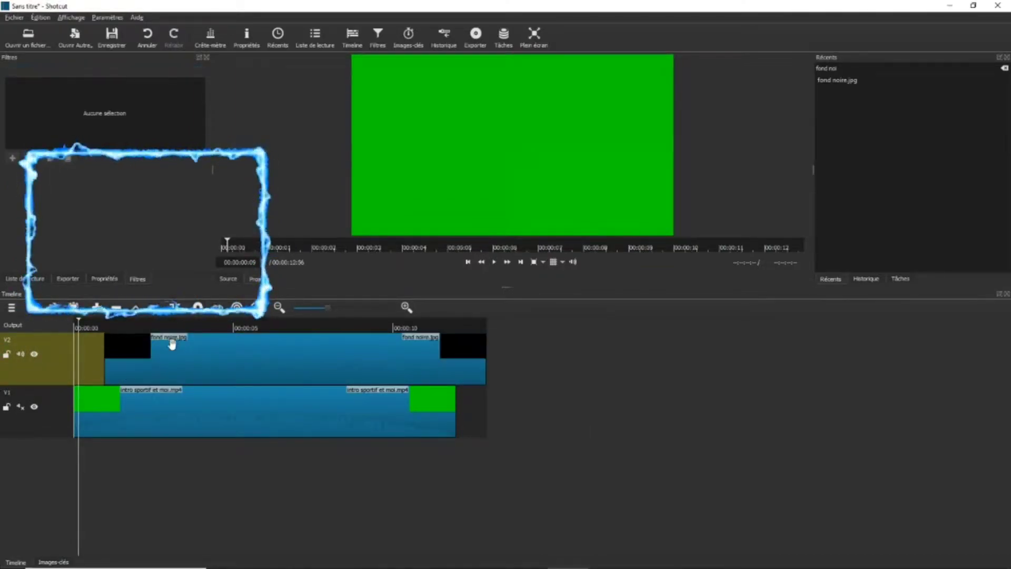
left_click_drag(117, 367, 50, 363)
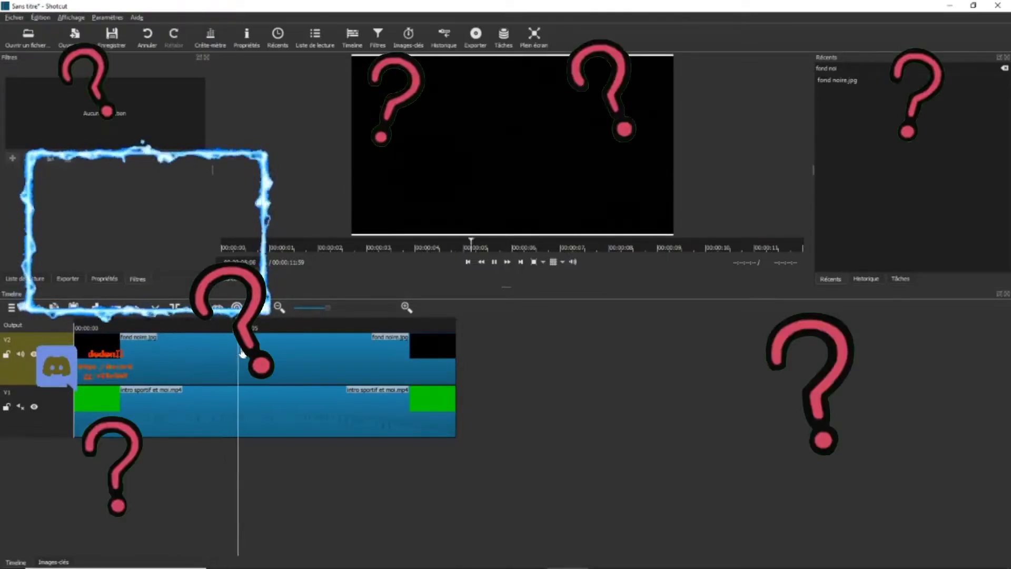
key("space")
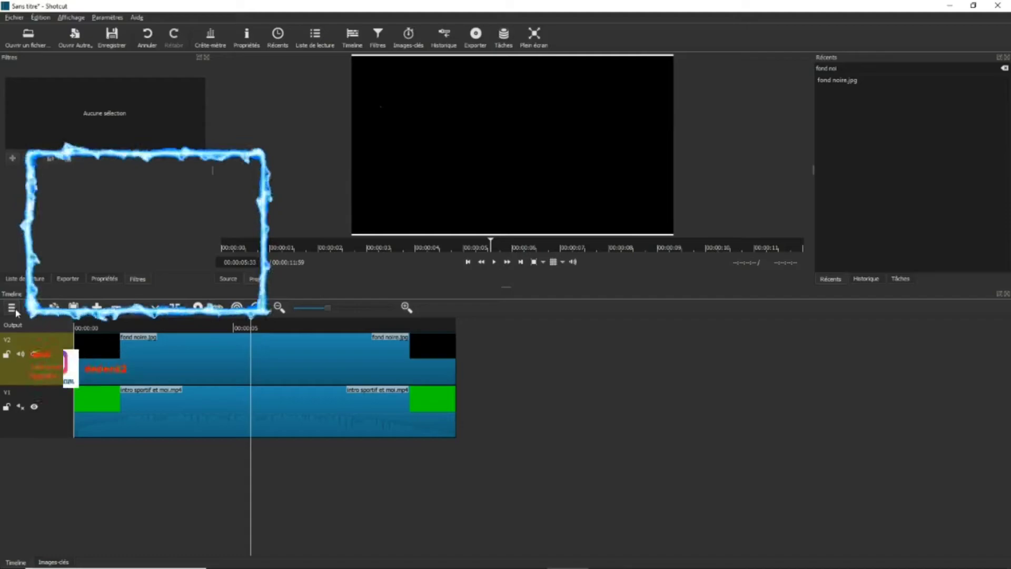
- Add a third video track and rearrange the clips so the intro sits on V2 above the black image on V1
right_click(55, 322)
left_click(106, 342)
left_click_drag(162, 453, 155, 352)
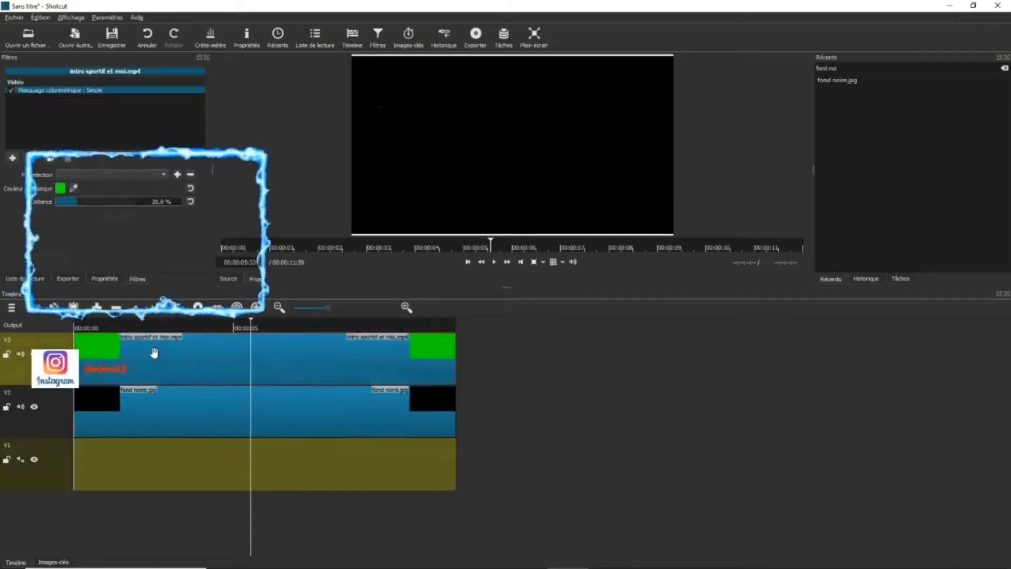
left_click_drag(144, 408, 146, 452)
left_click_drag(155, 355, 152, 427)
- Switch the muting from track V1 to track V2 and play the keyed intro from the start
left_click(82, 376)
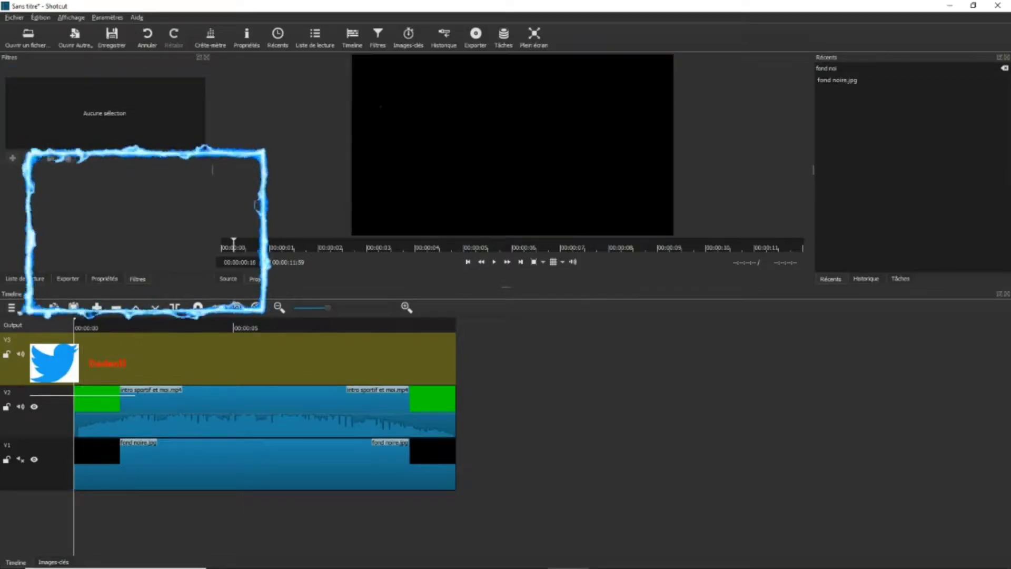
left_click(21, 407)
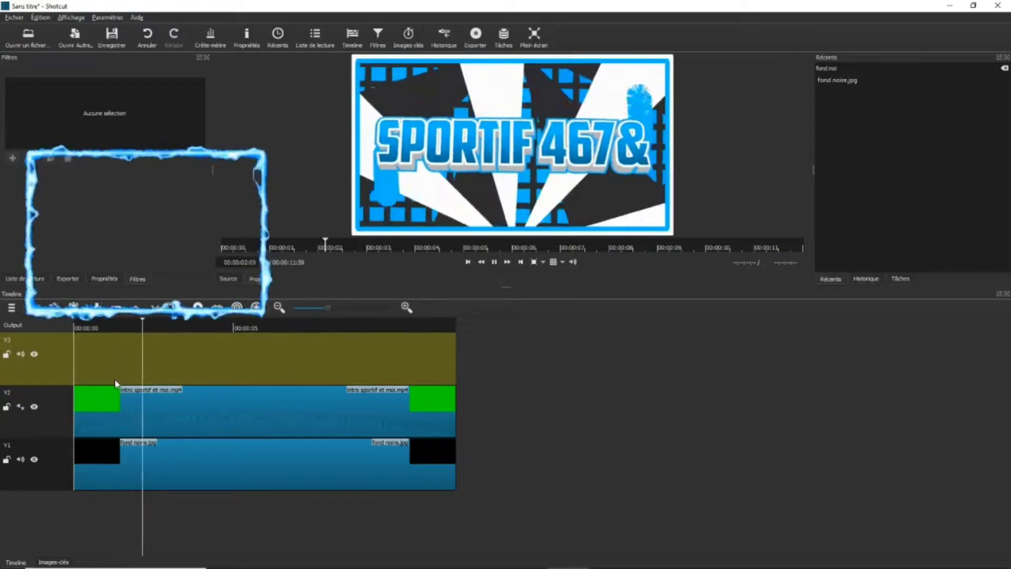
key("space")
- Move the black image off V1 to compare the intro without a background, and put it back at the start of V1
left_click_drag(149, 463, 602, 435)
left_click_drag(249, 379, 56, 394)
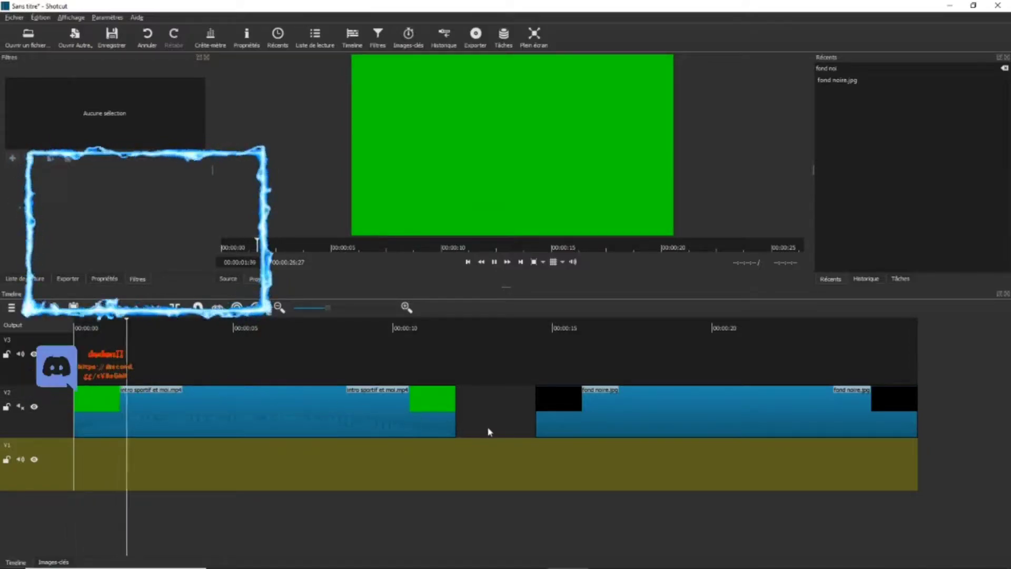
left_click_drag(547, 419, 86, 465)
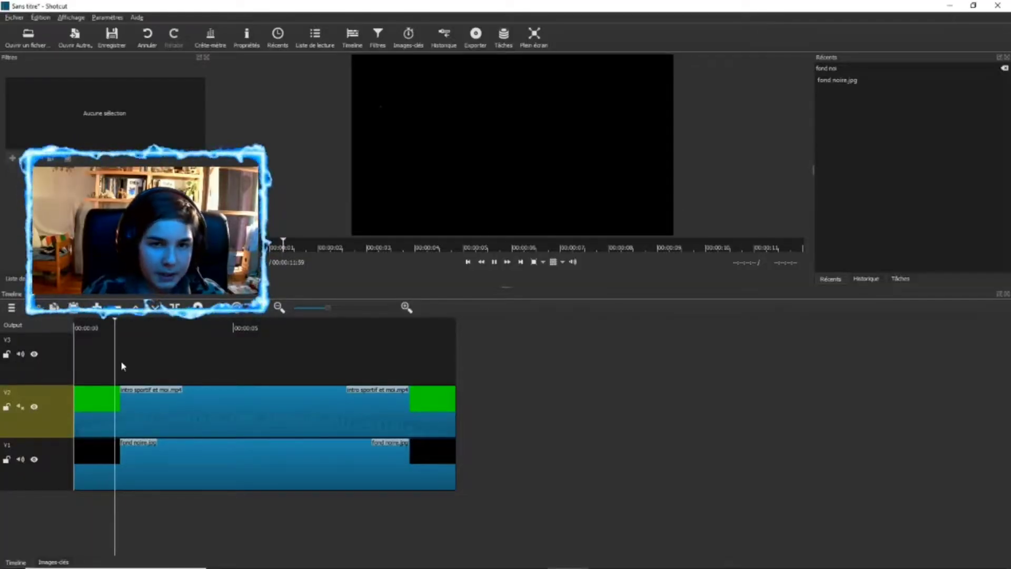
key("space")
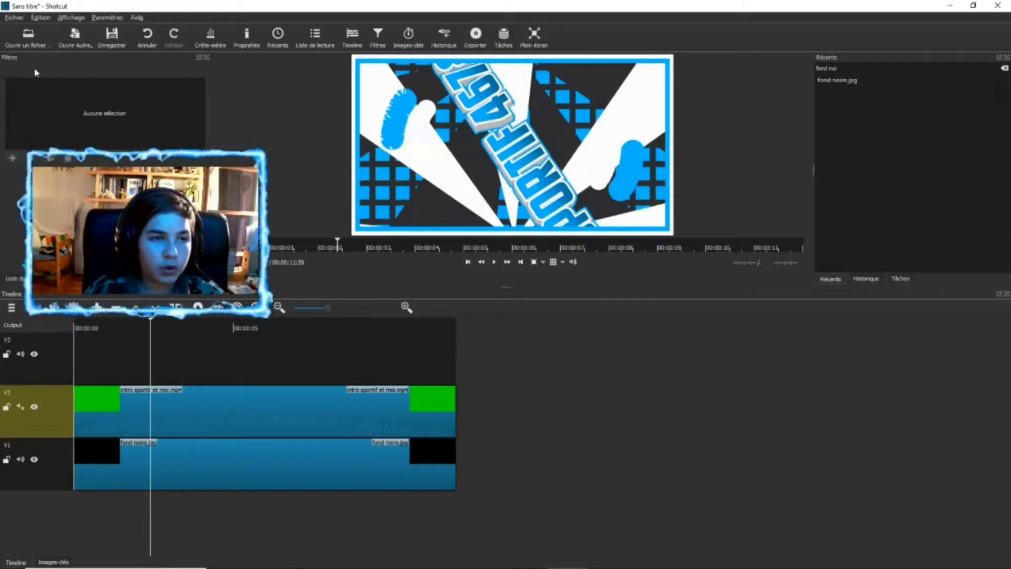
- Shift the black image from V1 to the end of V2 and place intro shotcut.mp4 at the start of V1
left_click(27, 38)
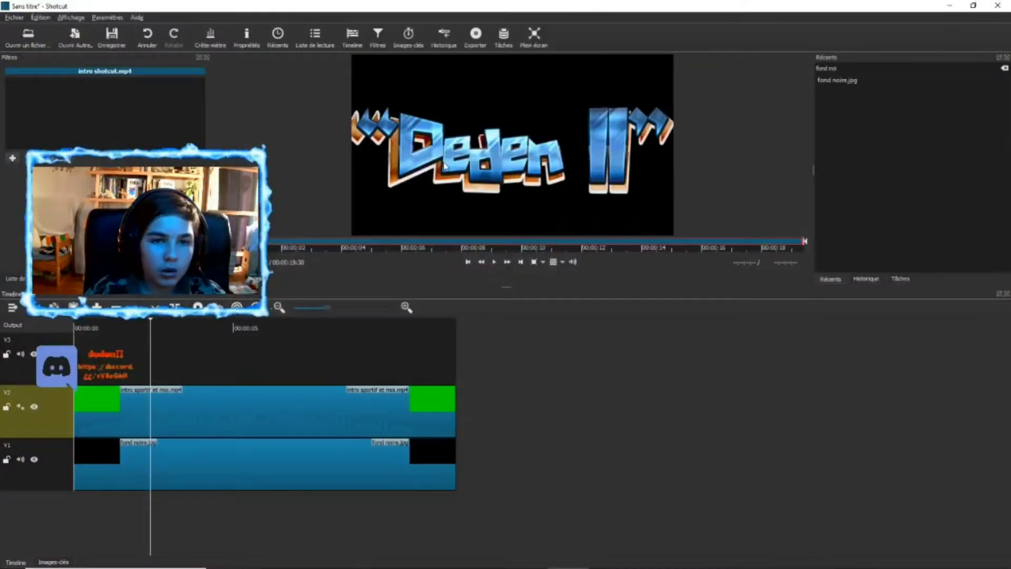
left_click_drag(398, 461, 942, 416)
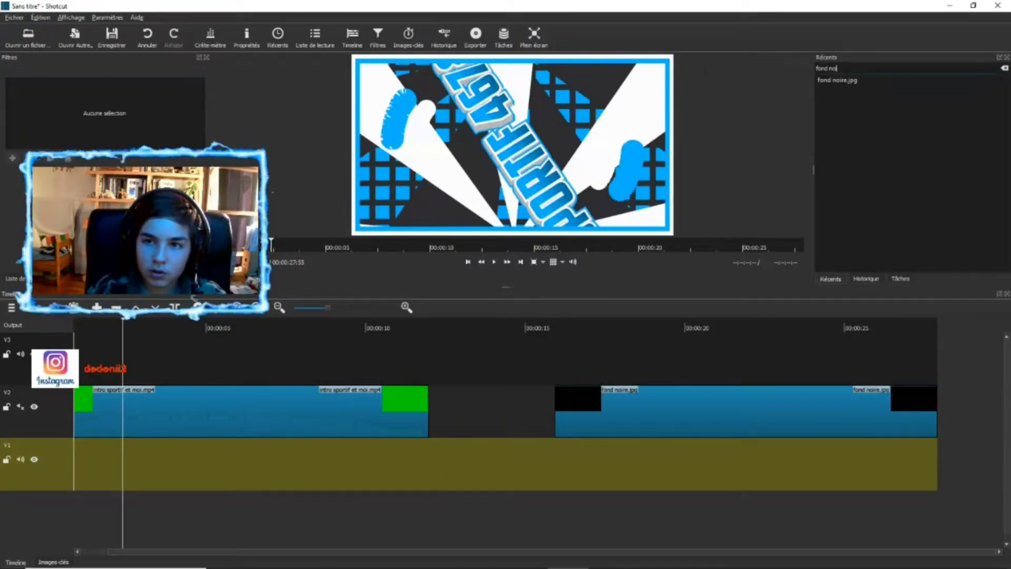
type("intr")
double_click(852, 80)
left_click_drag(589, 174, 95, 462)
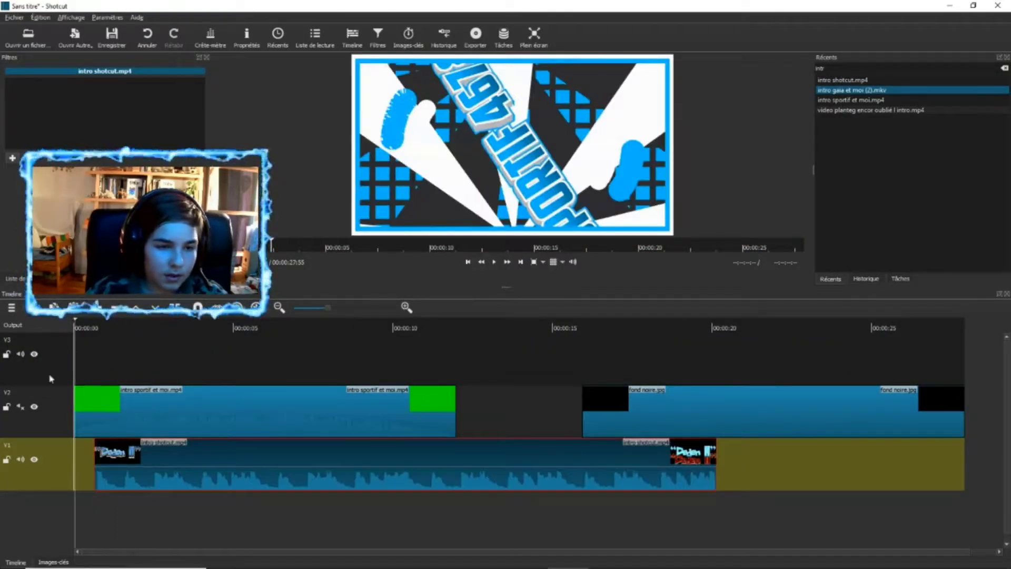
right_click(86, 459)
left_click(103, 464)
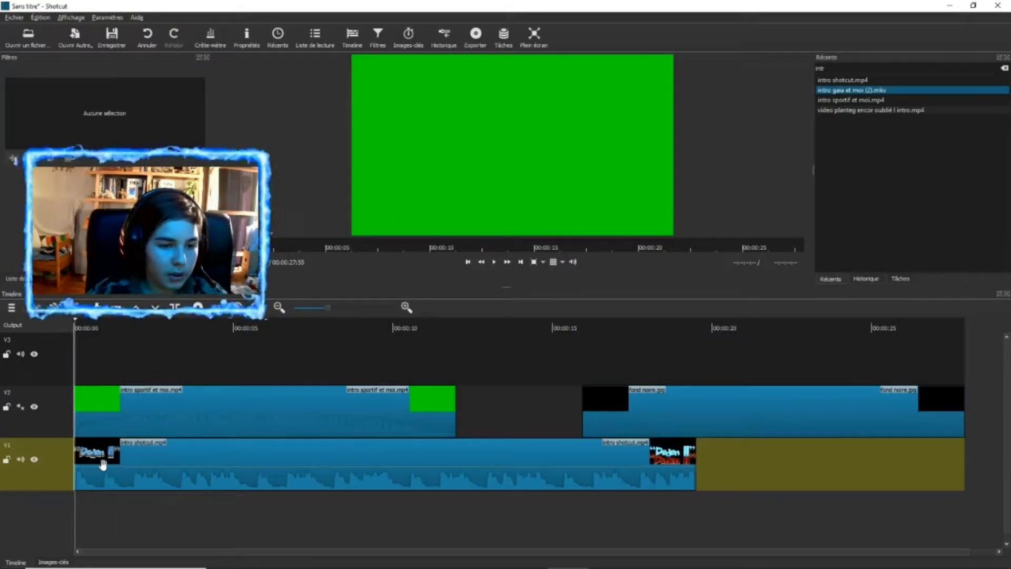
- Mute track V1 and play the keyed intro over the intro shotcut.mp4 clip
left_click(20, 459)
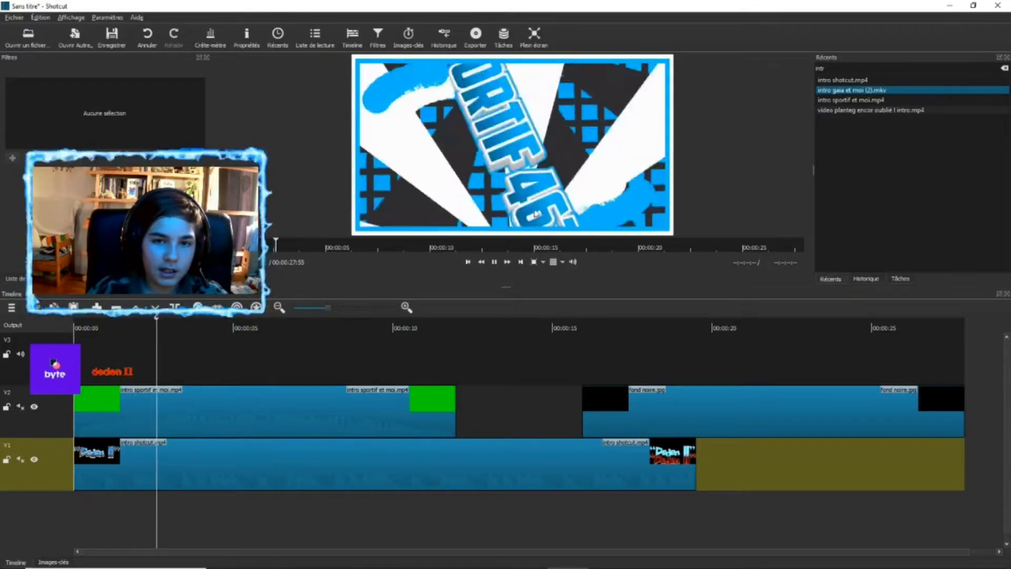
left_click(155, 470)
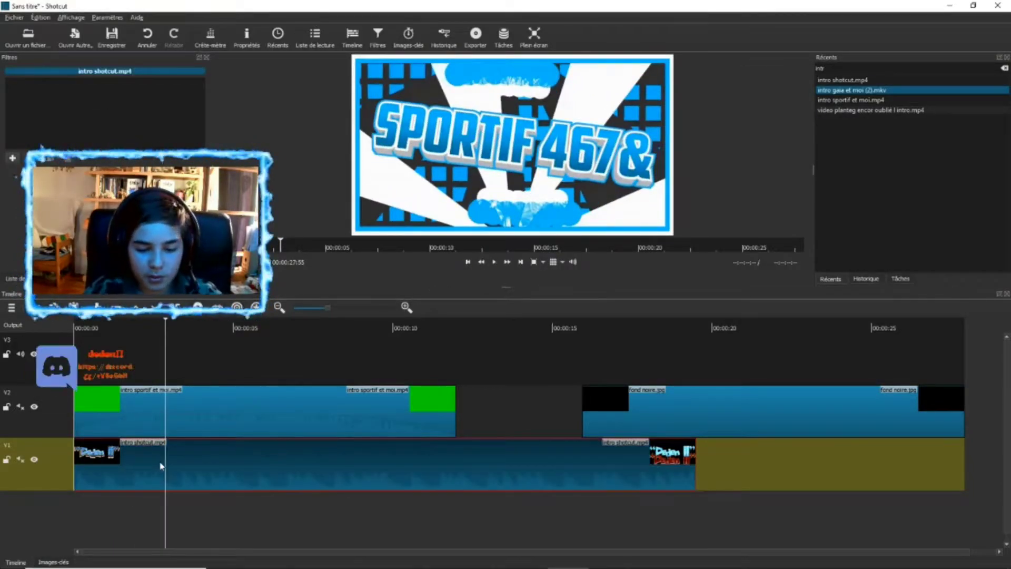
- Replace intro shotcut.mp4 on V1 with the image 160 abos.PNG from the image folder, placed at the start
key("Delete")
left_click(28, 37)
left_click(202, 27)
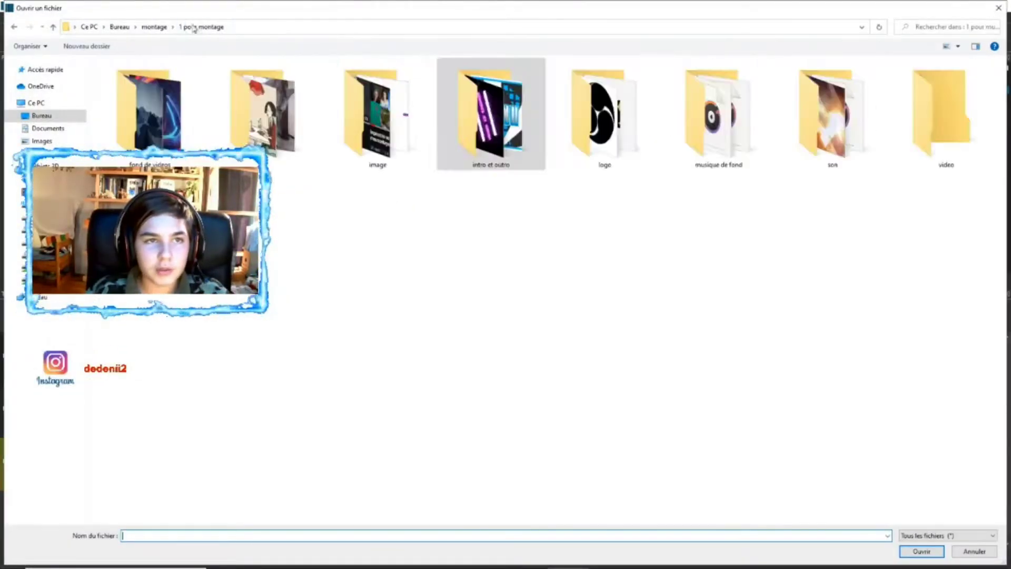
double_click(391, 123)
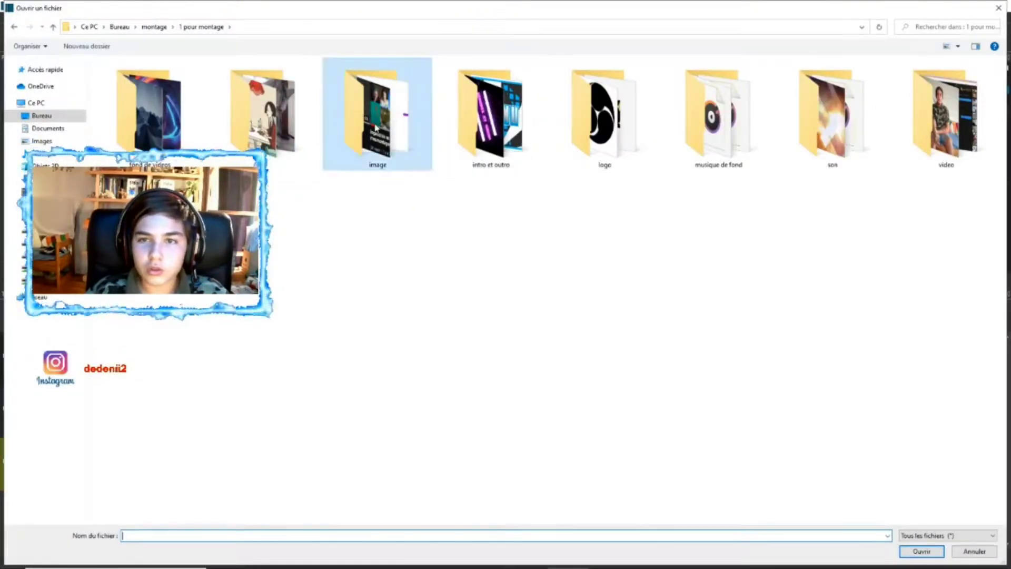
double_click(511, 164)
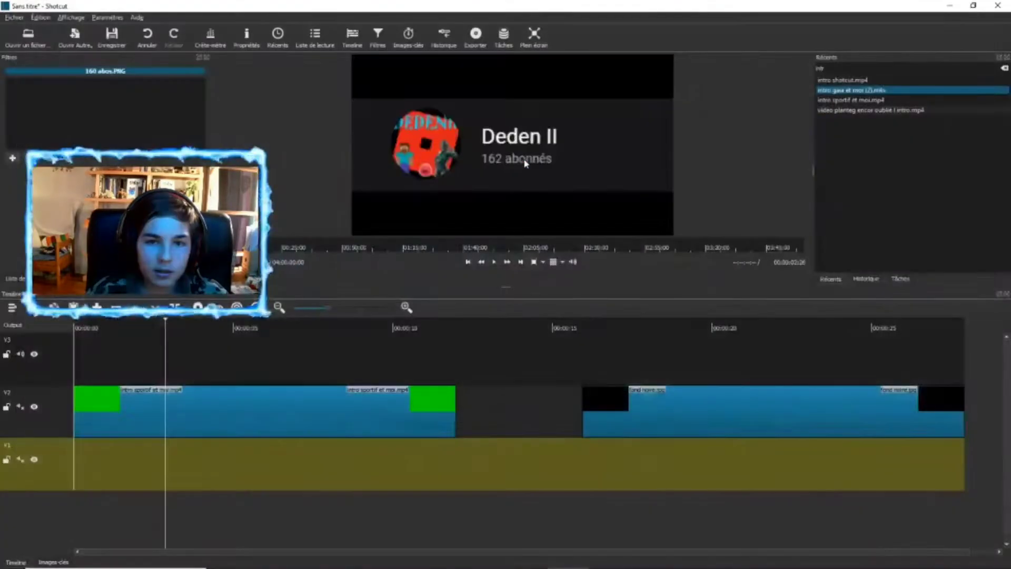
left_click_drag(562, 149, 68, 461)
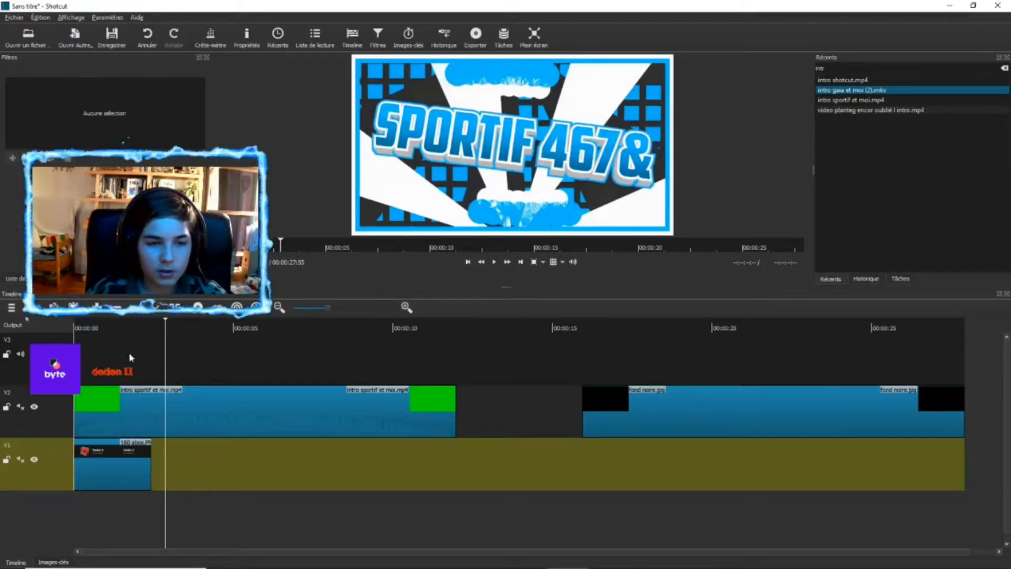
- Unmute track V2 and play the start of the timeline to view the intro over the 160 abos.PNG image
left_click(83, 325)
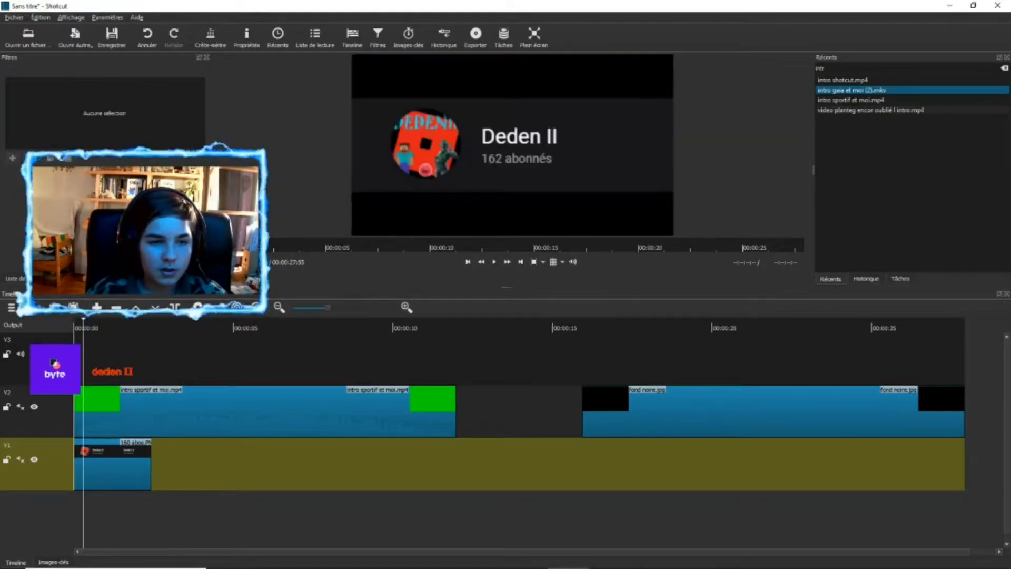
key("space")
left_click(79, 374)
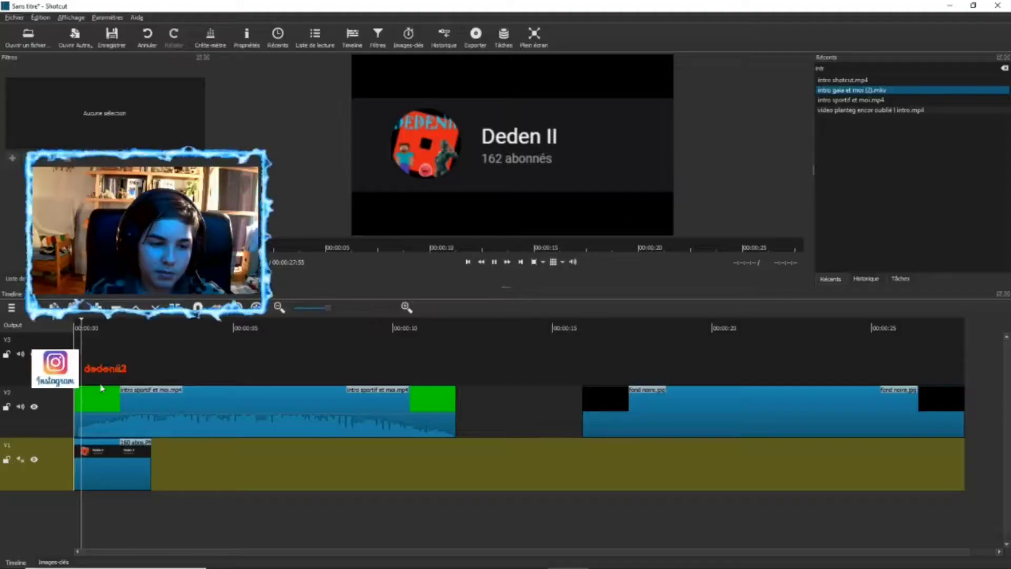
left_click(104, 408)
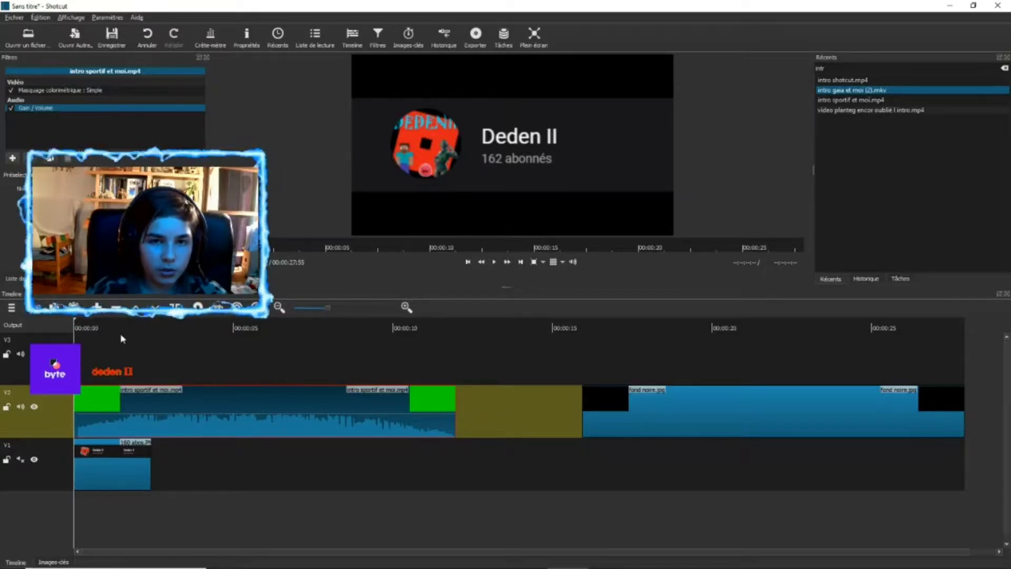
key("space")
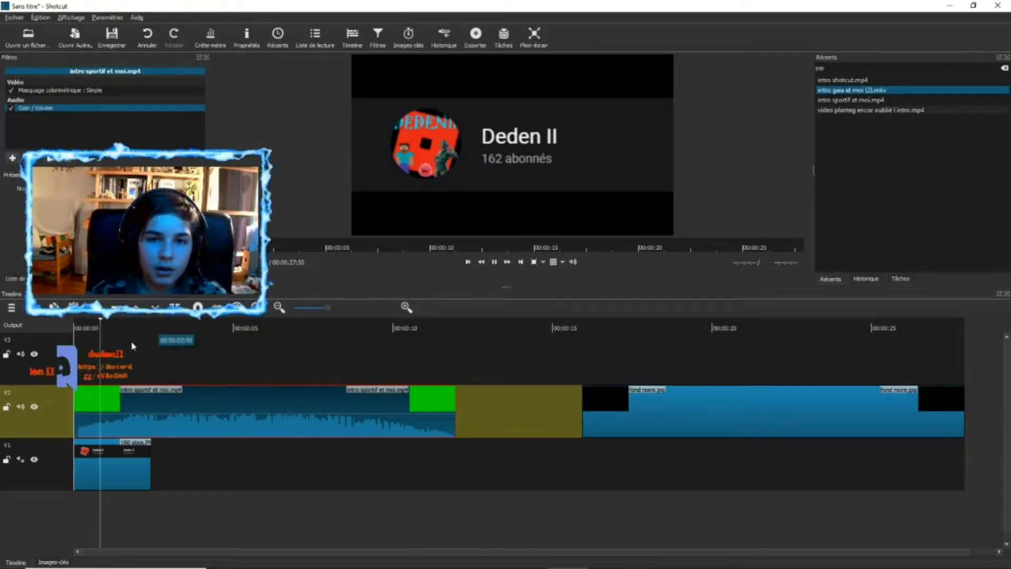
key("space")
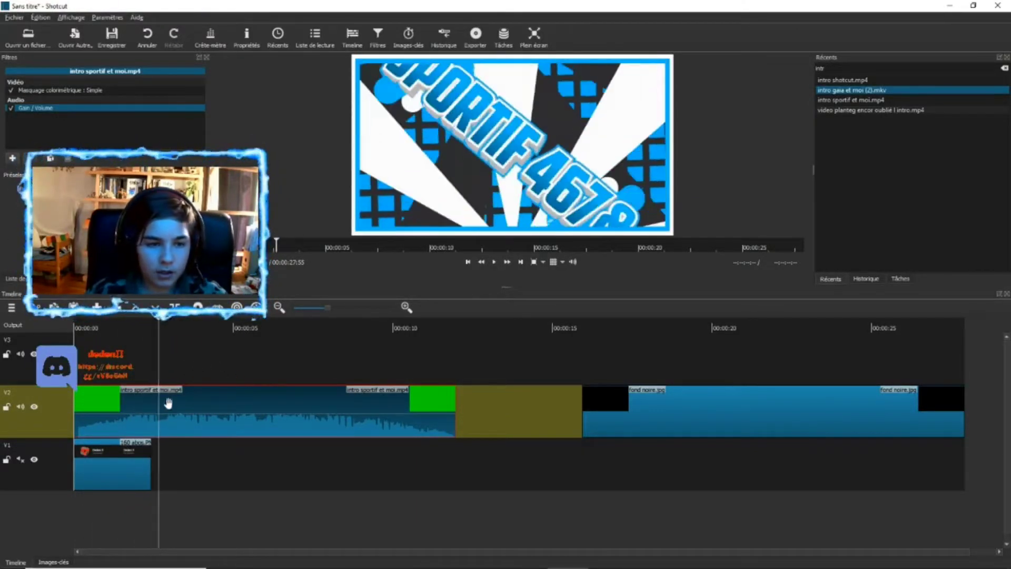
- Delete the 160 abos.PNG image from V1 and move the black image to the start of V3 above the intro
left_click(132, 457)
key("Delete")
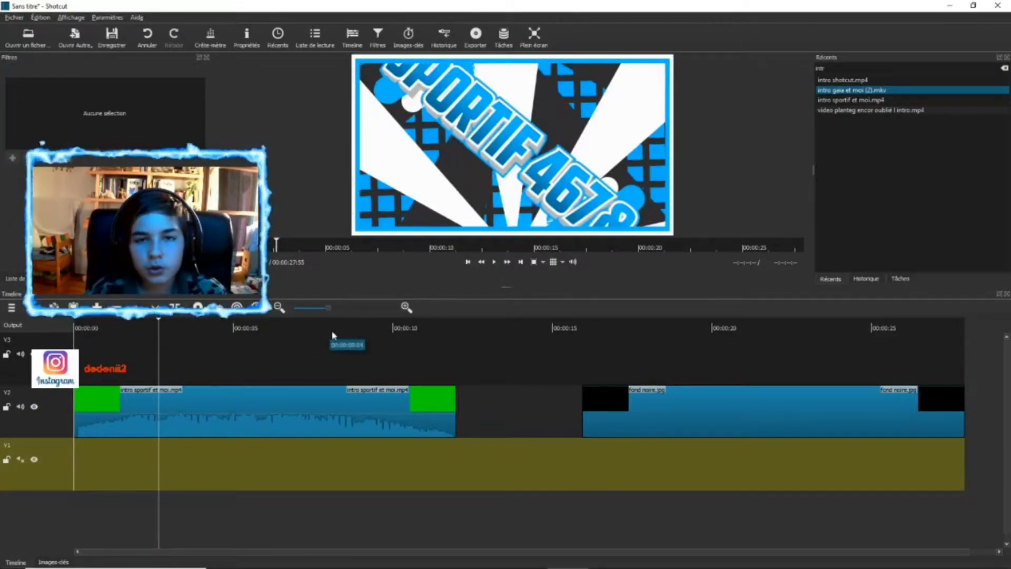
left_click_drag(159, 384, 197, 375)
left_click_drag(696, 429, 108, 356)
left_click(117, 357)
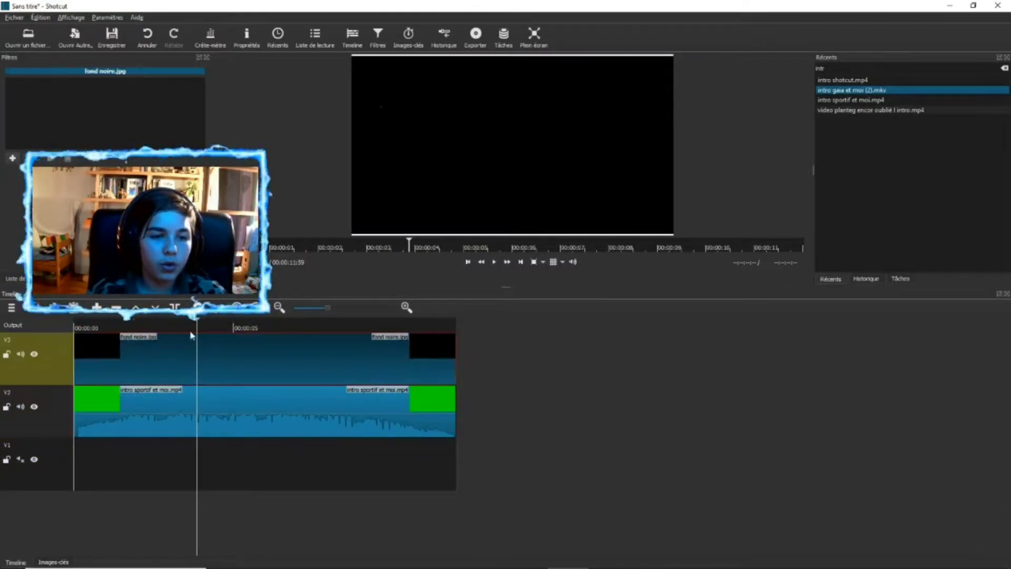
- Mute track V2 and play through the timeline with the black image covering the intro
left_click(94, 331)
key("space")
left_click(185, 329)
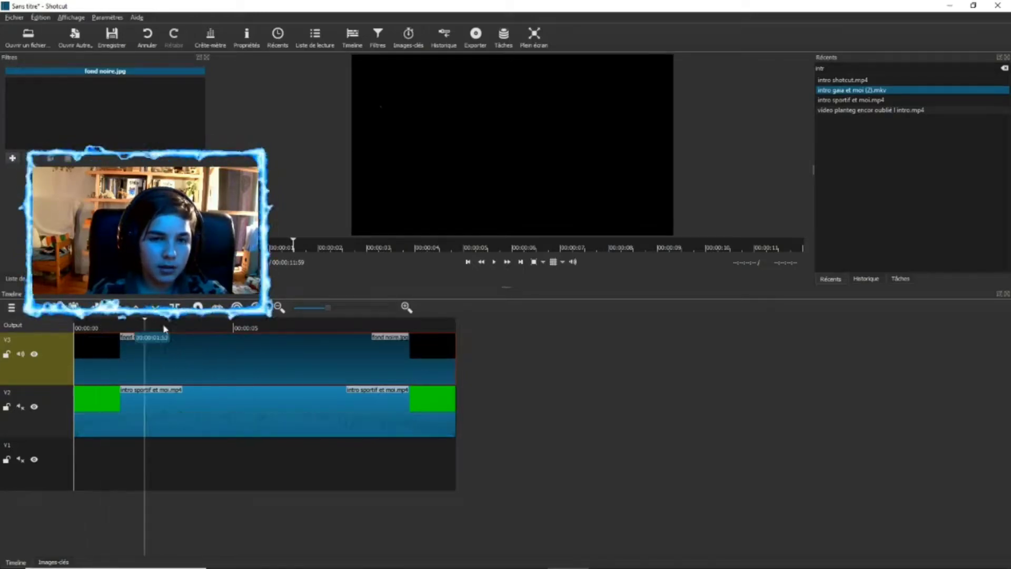
left_click(239, 331)
left_click(201, 406)
left_click(227, 344)
key("space")
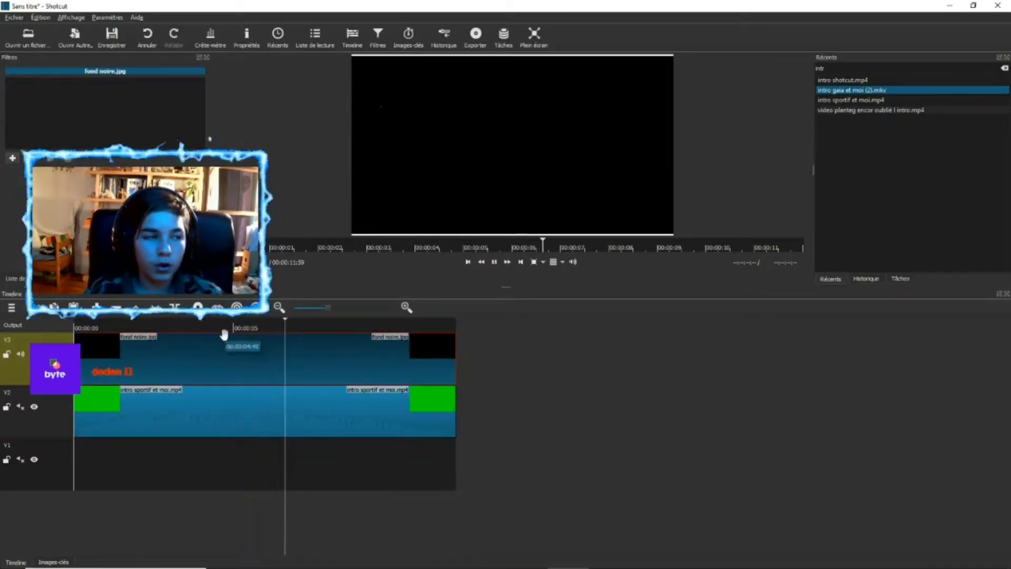
key("space")
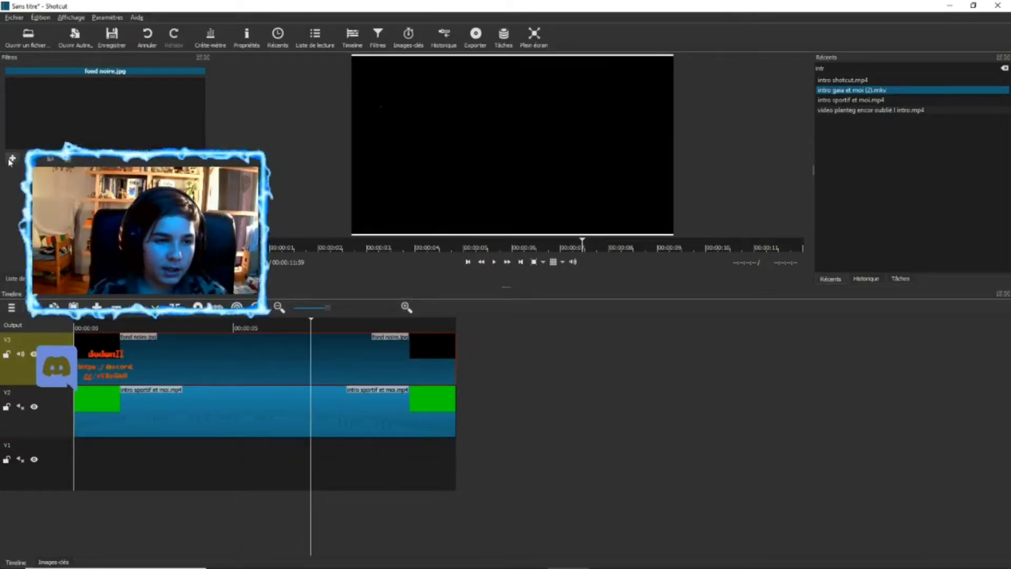
- Add the Masquage colorimétrique : Simple filter to the black image on V3 and sample its black as the key colour
left_click(10, 160)
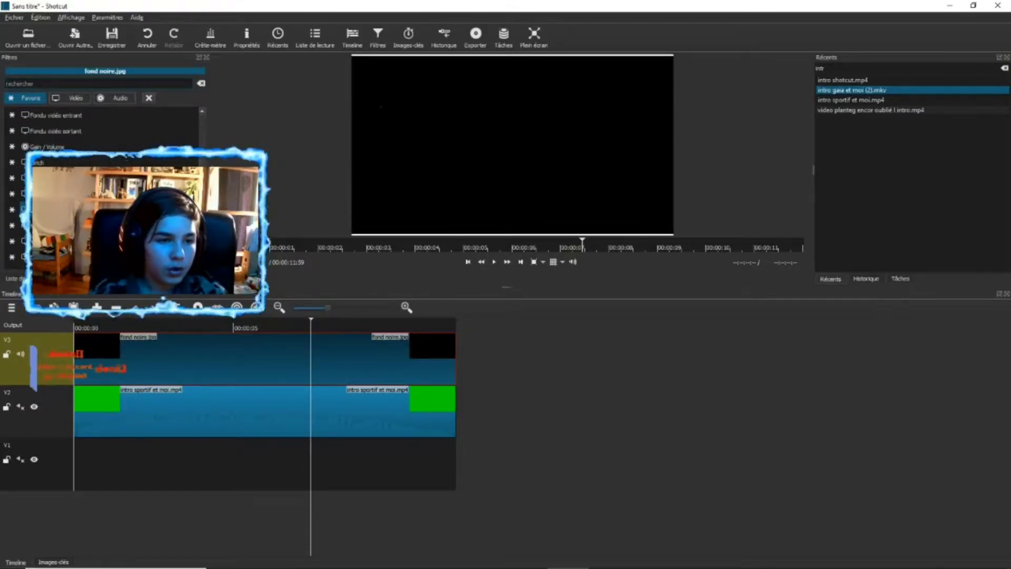
left_click(58, 194)
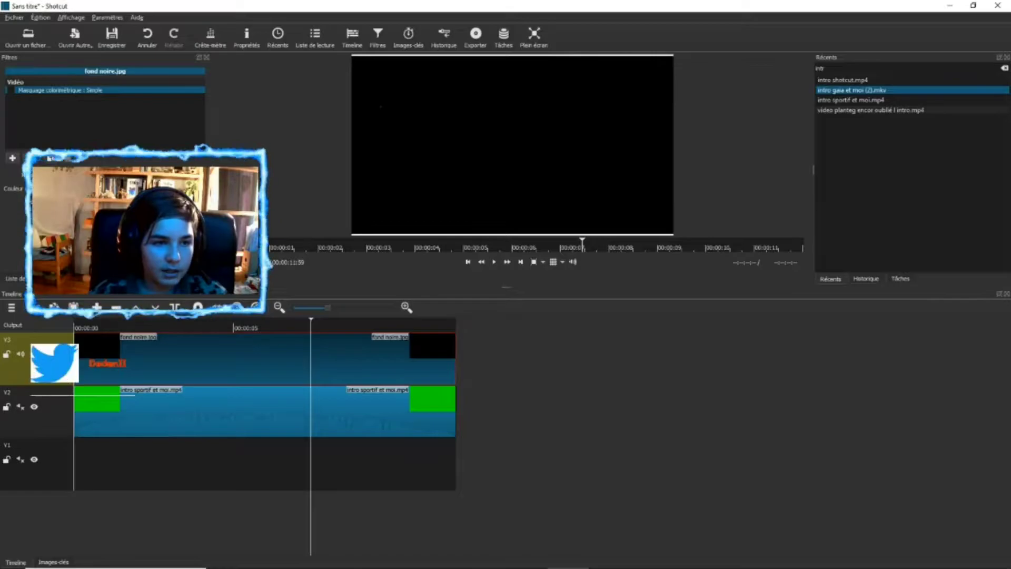
left_click(424, 153)
- Play the timeline from the start to check the keyed black image over the intro
left_click_drag(308, 327, 77, 327)
key("space")
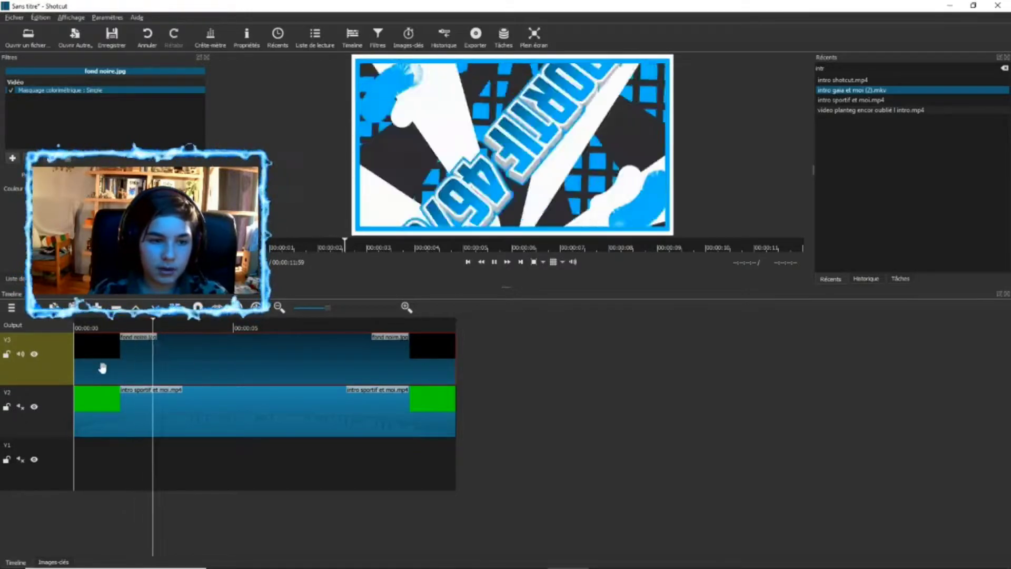
key("space")
left_click(77, 327)
key("space")
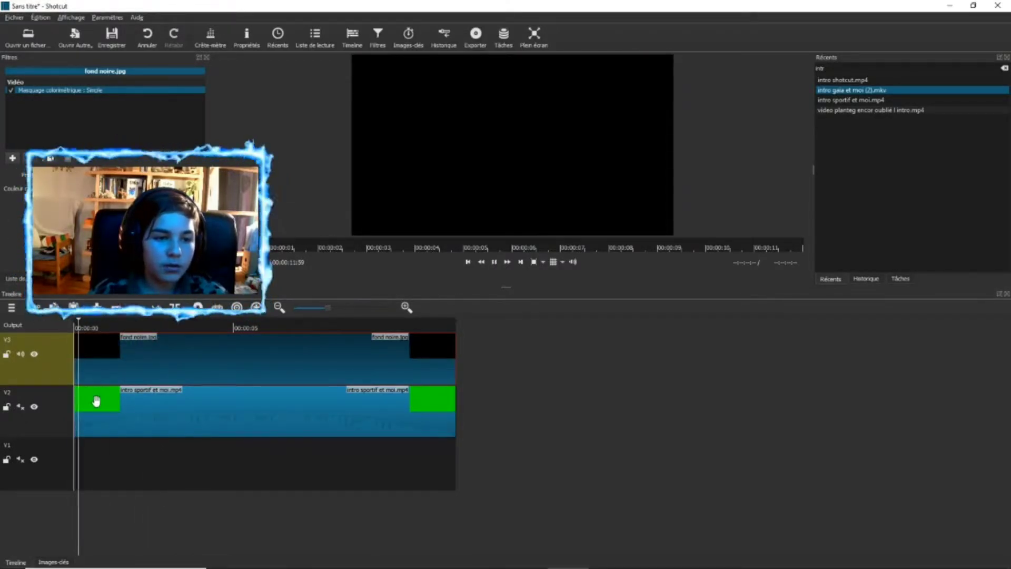
- Compare the filters on the intro and the black image, and play the later part of the intro
left_click(98, 405)
key("space")
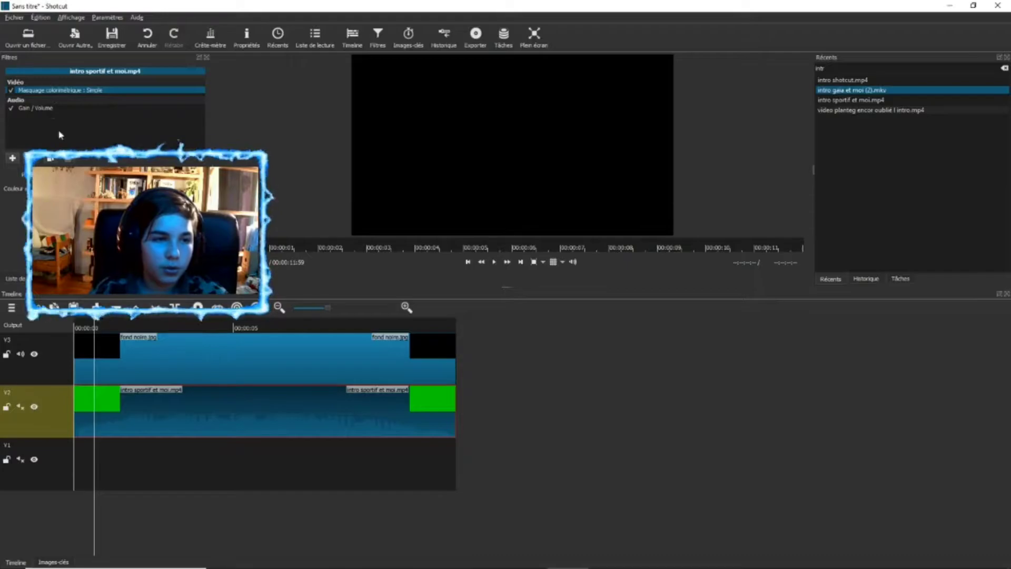
left_click(103, 339)
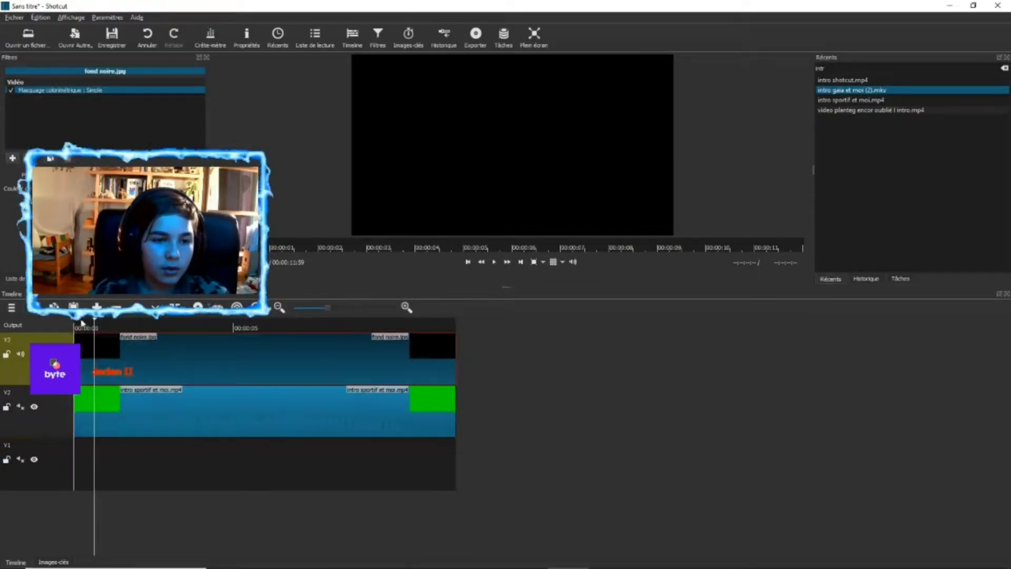
left_click_drag(105, 328, 204, 327)
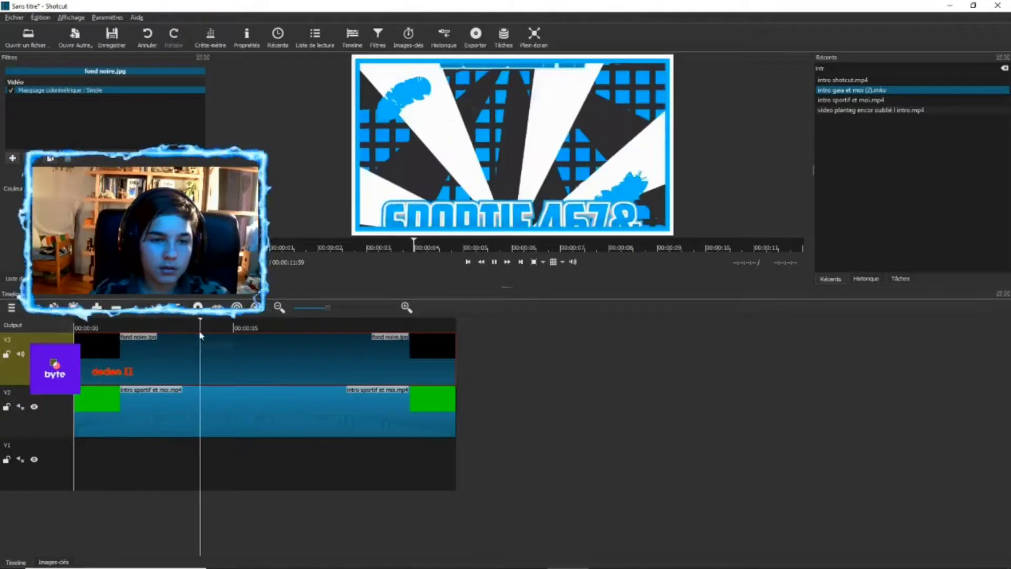
key("space")
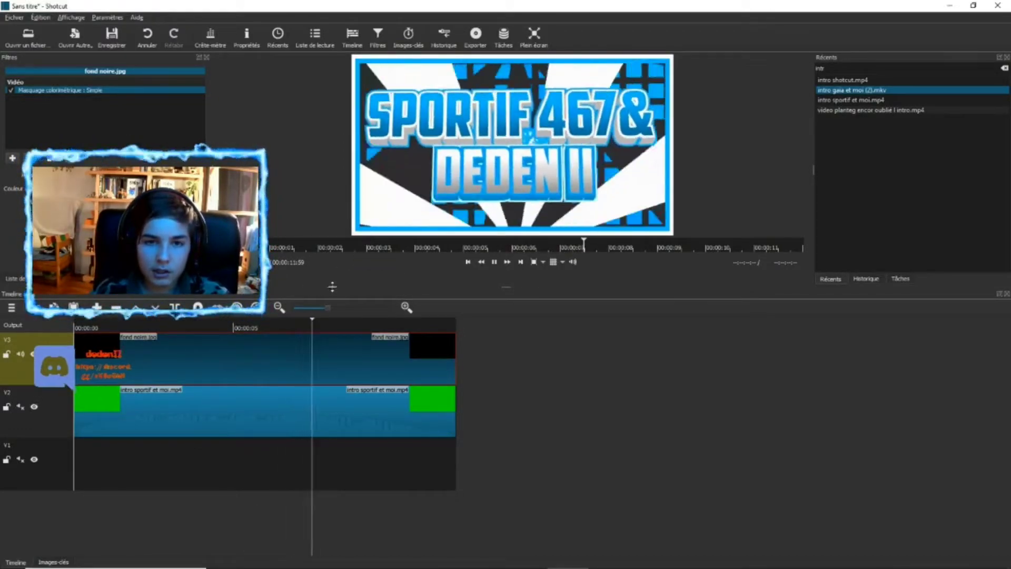
left_click(493, 262)
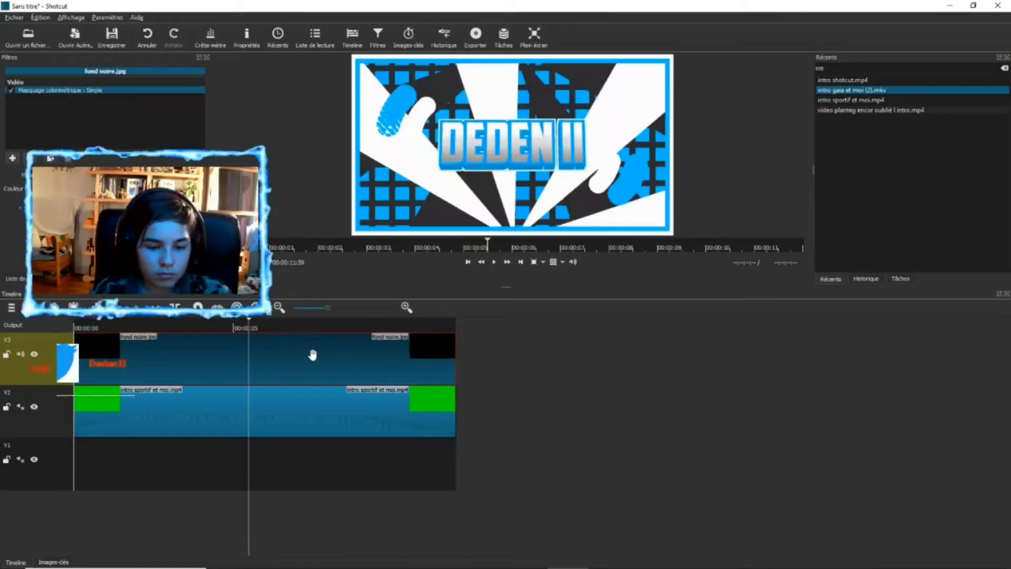
- Replace the black image on V3 with the lunette de thug.mp4 clip from the playlist and play the timeline
key("Delete")
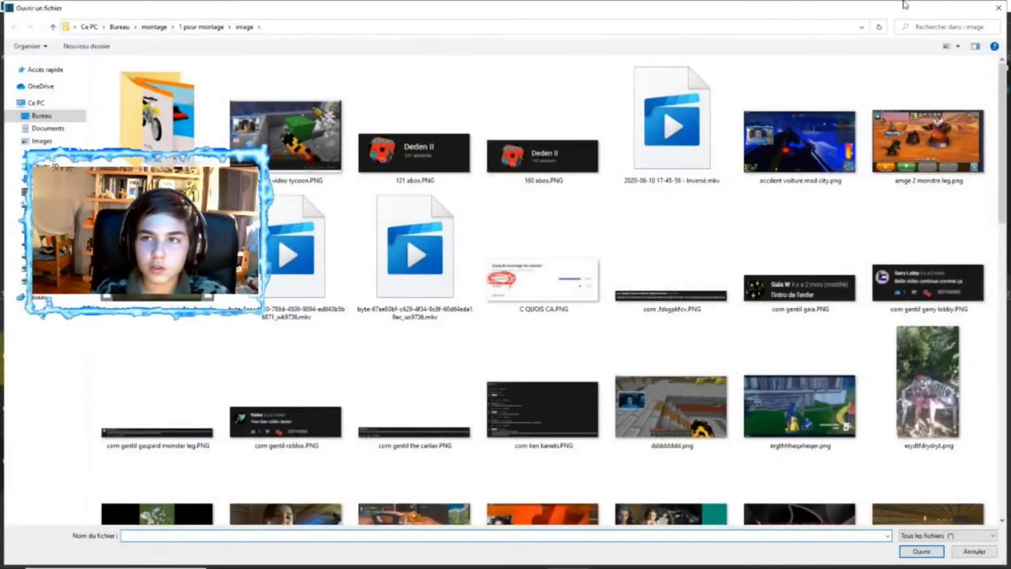
left_click(998, 7)
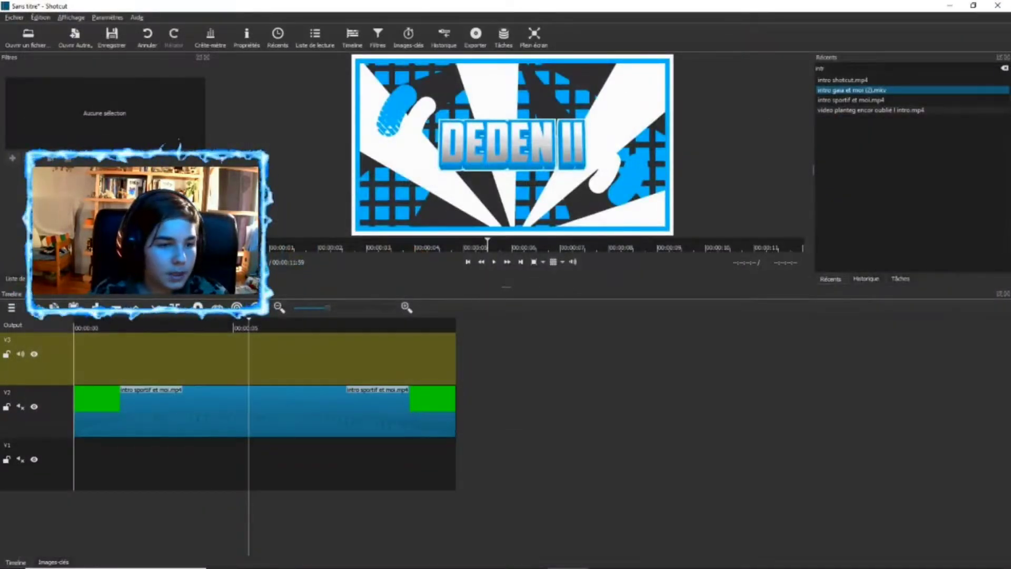
left_click(21, 279)
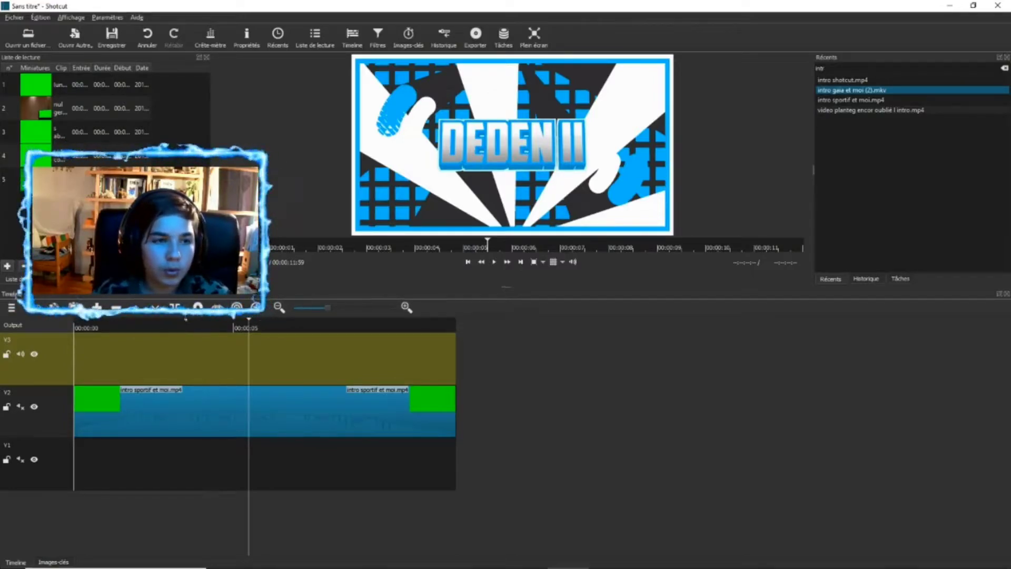
left_click_drag(54, 88, 497, 122)
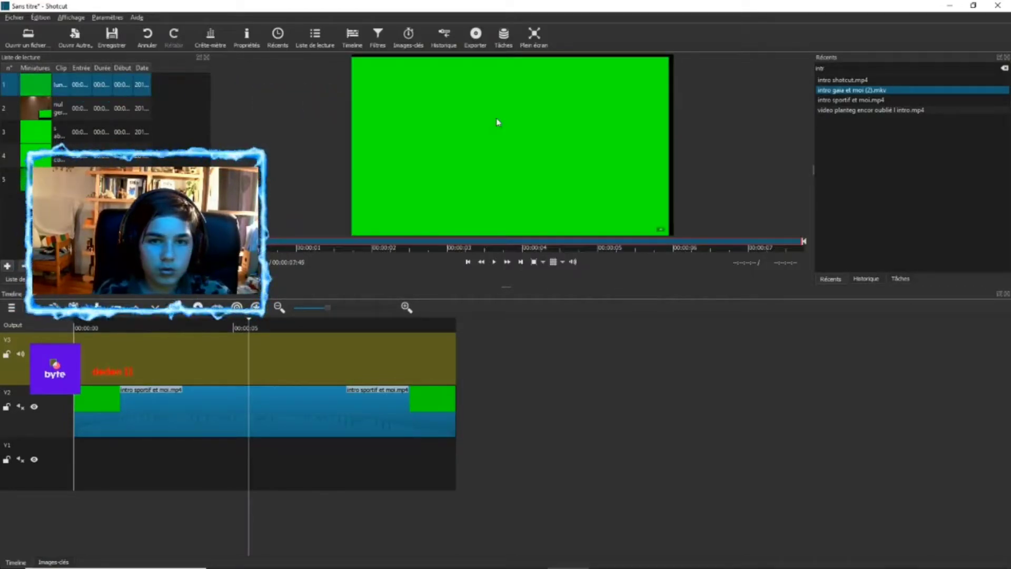
left_click_drag(520, 168, 280, 286)
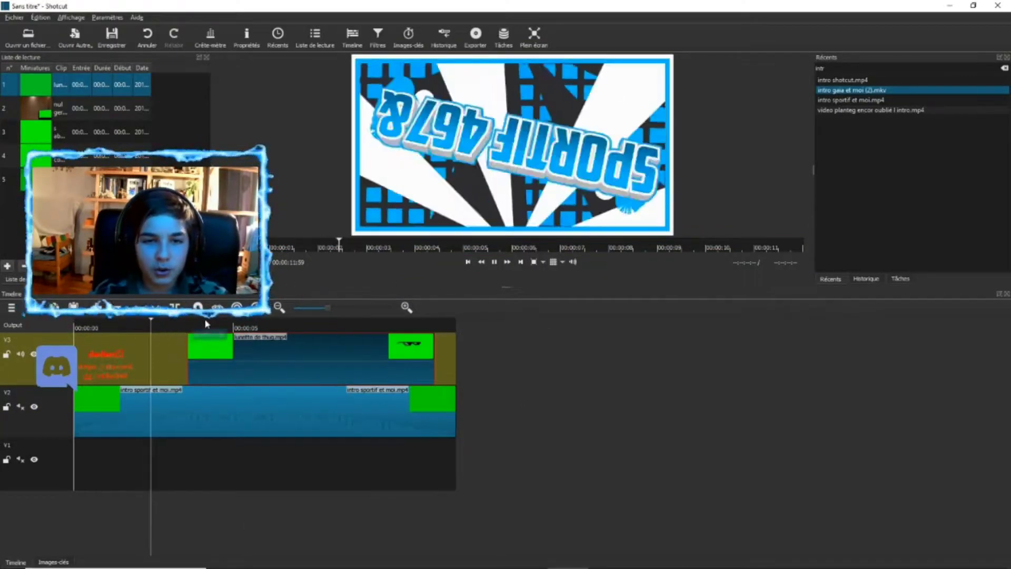
key("space")
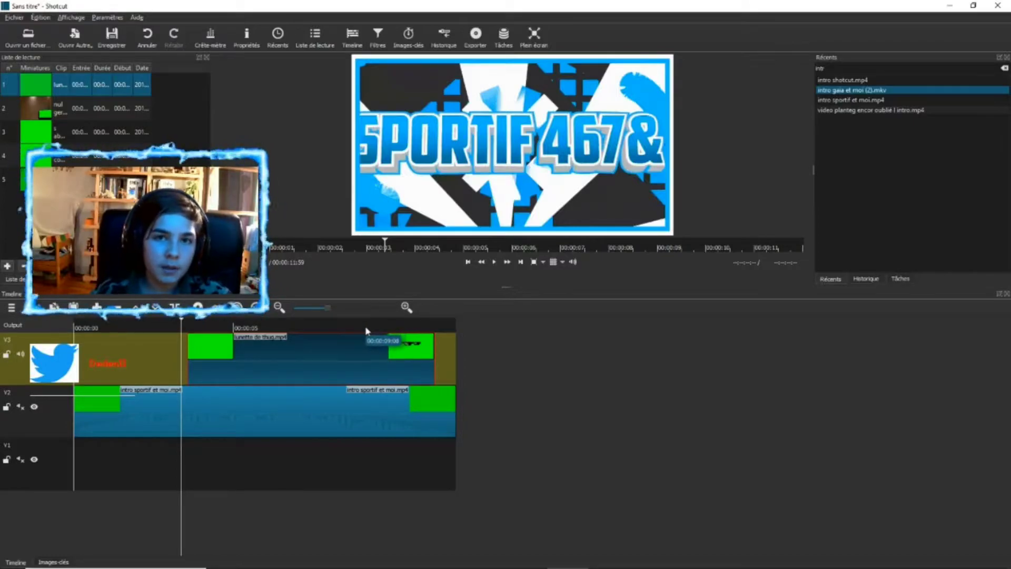
- Move the lunette de thug.mp4 clip on V3 so it ends together with the intro, and play that part of the timeline
left_click_drag(234, 361, 345, 361)
left_click_drag(453, 358, 226, 333)
left_click(310, 330)
left_click_drag(311, 330, 224, 330)
left_click(202, 331)
key("space")
key("space")
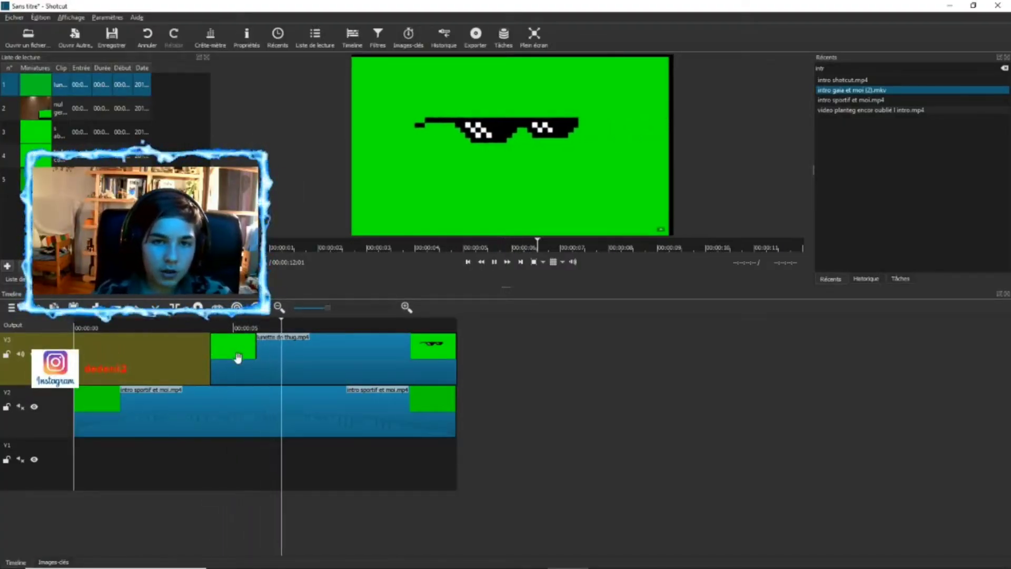
- Add the Masquage colorimétrique : Simple filter to the lunette de thug.mp4 clip on V3
left_click(266, 364)
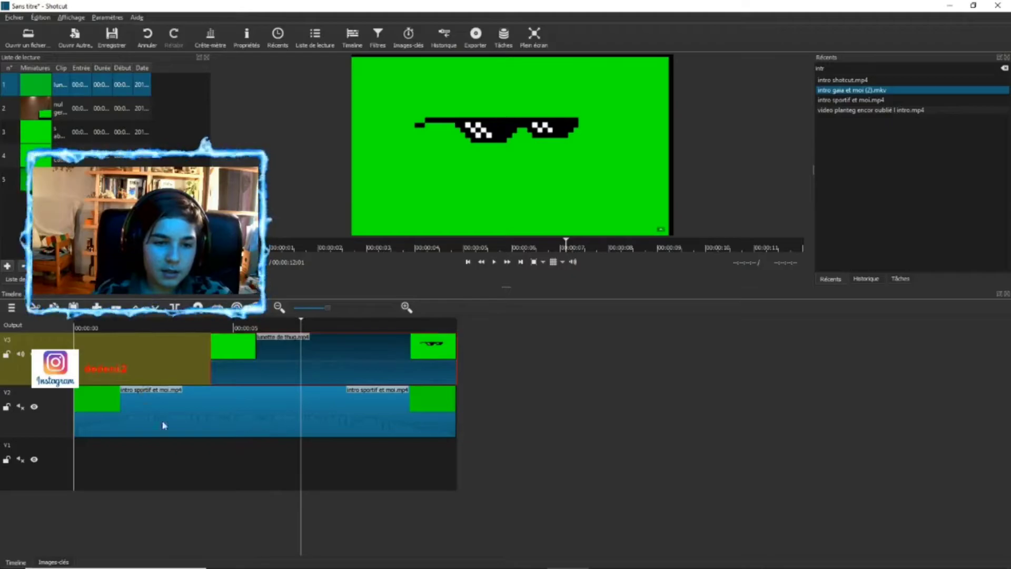
left_click(146, 410)
left_click_drag(191, 340, 203, 349)
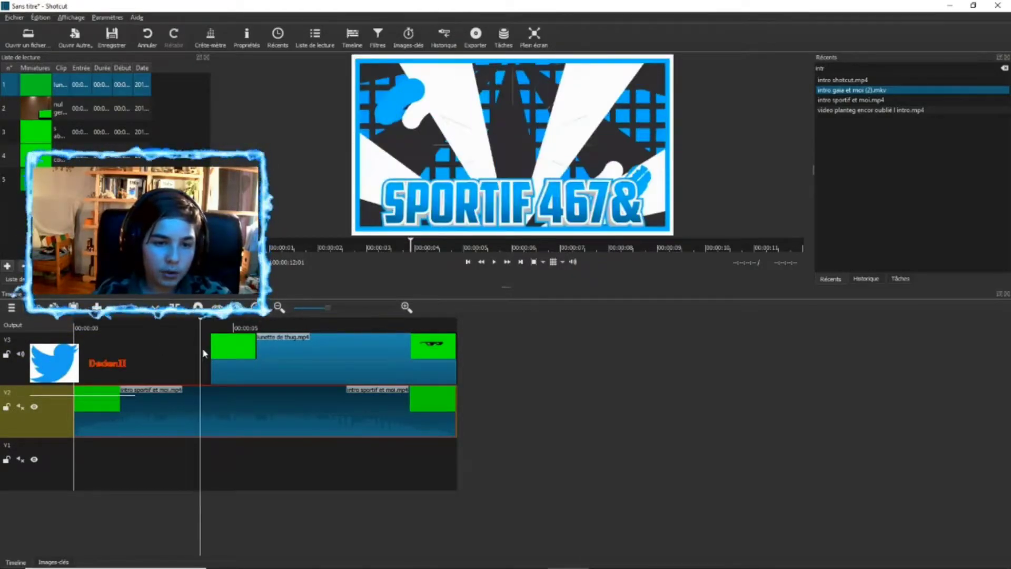
left_click(235, 361)
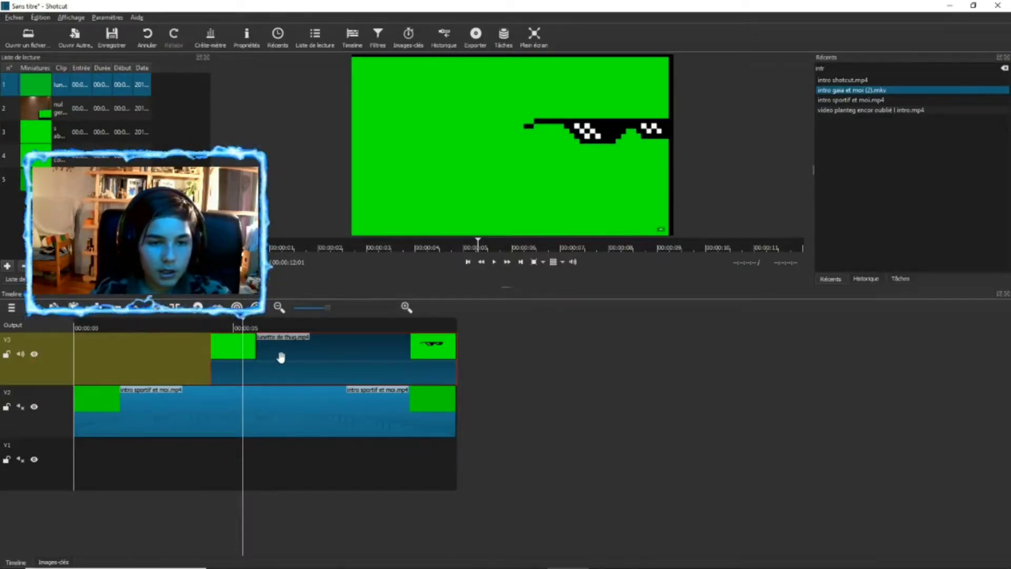
key("alt+Left")
key("ctrl+6")
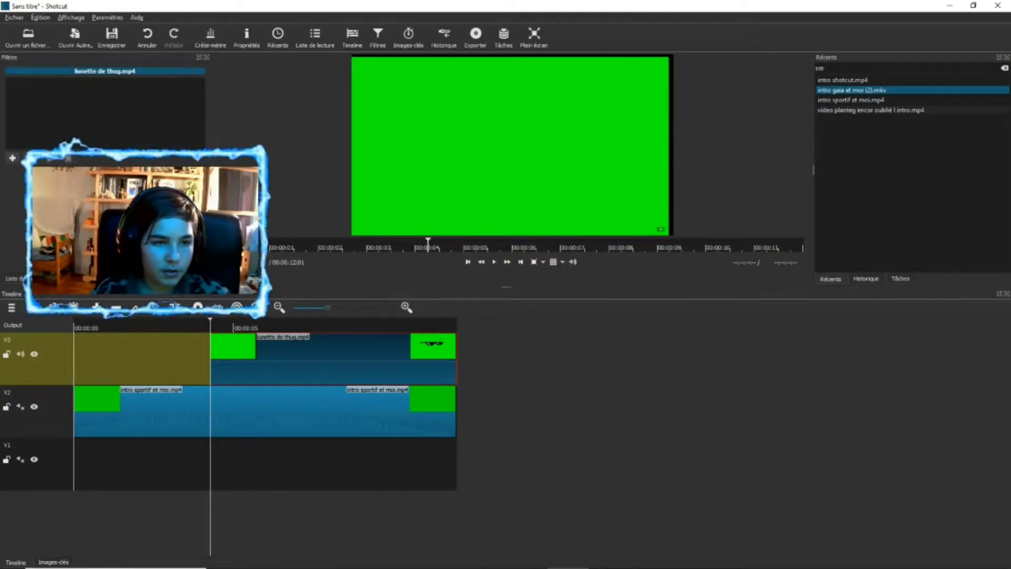
left_click(13, 159)
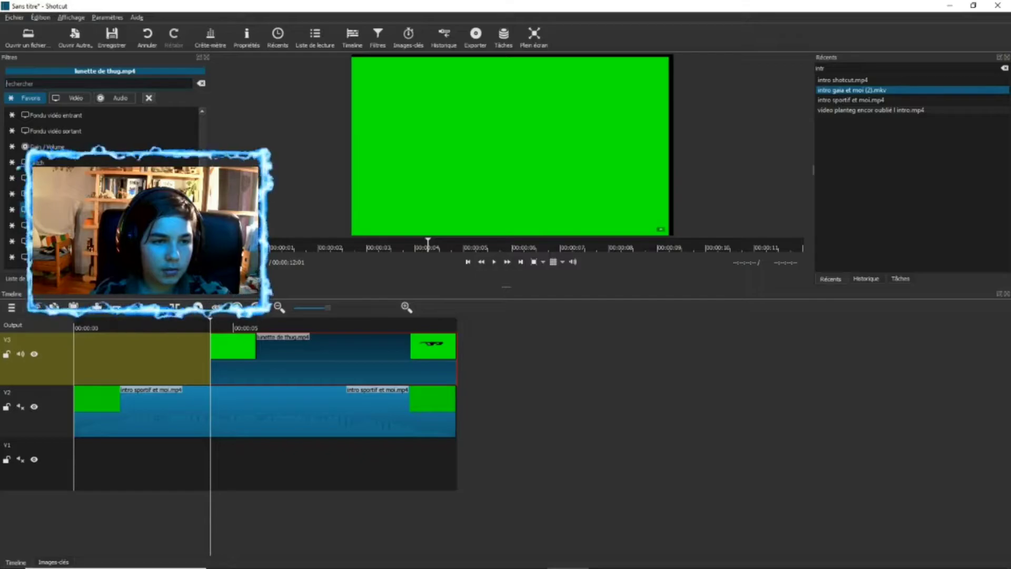
left_click(79, 210)
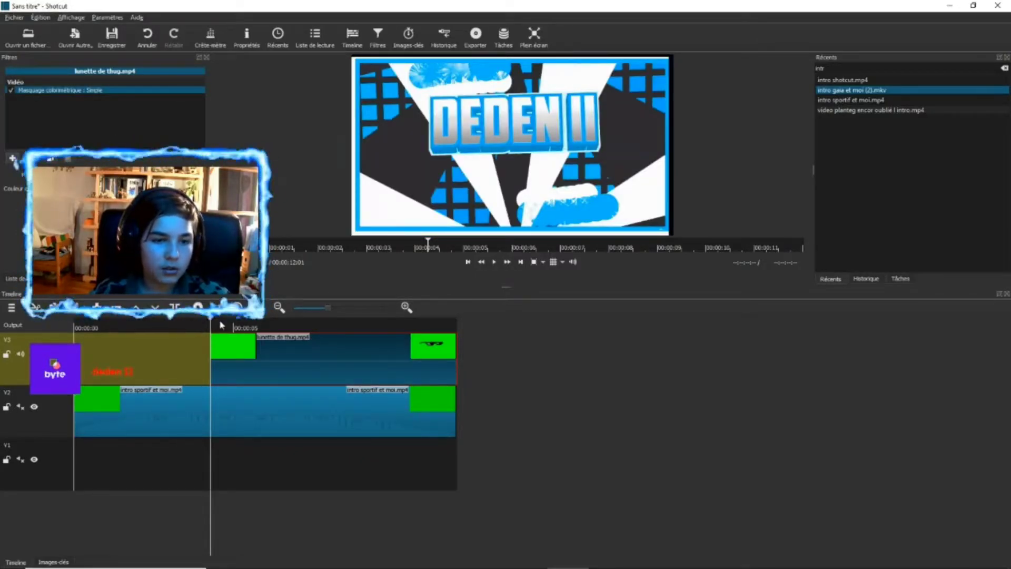
- Play the timeline from just before the sunglasses clip to check its keying over the intro
left_click_drag(223, 326, 190, 323)
key("space")
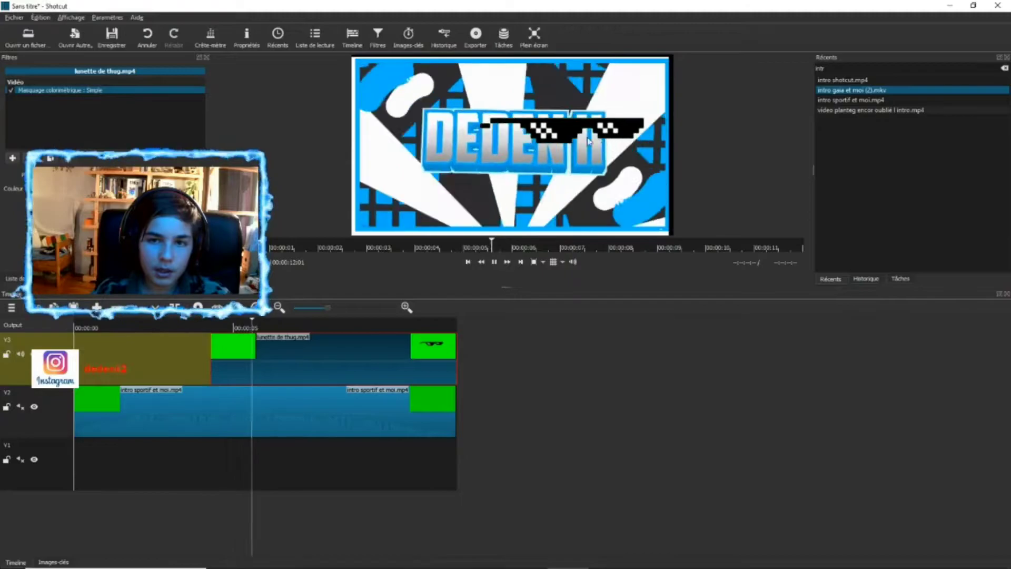
key("space")
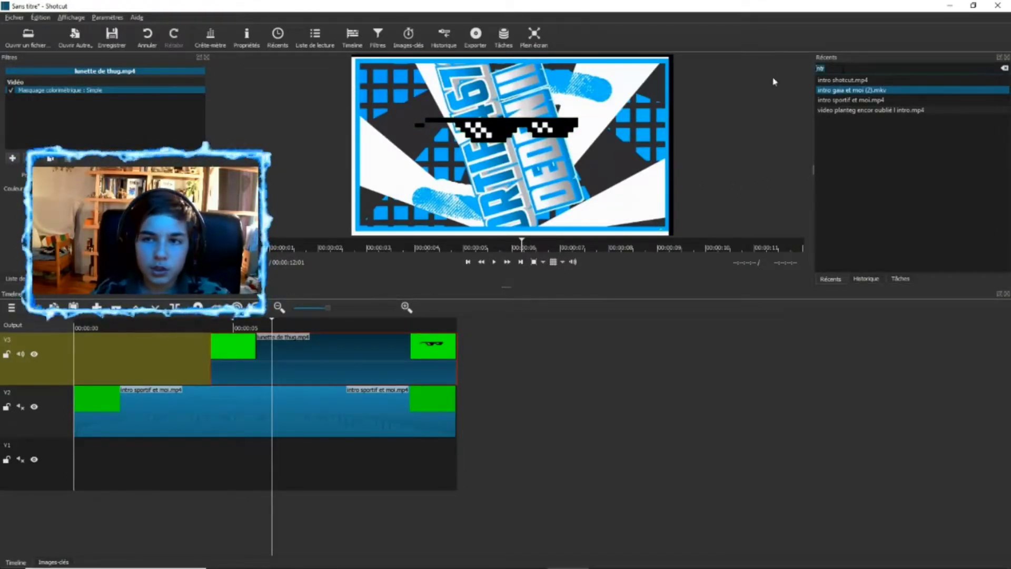
- Find lunettes de thug.jpg among the recent files with "lune", move the sunglasses video to V1, and place the image on V3
type("lune")
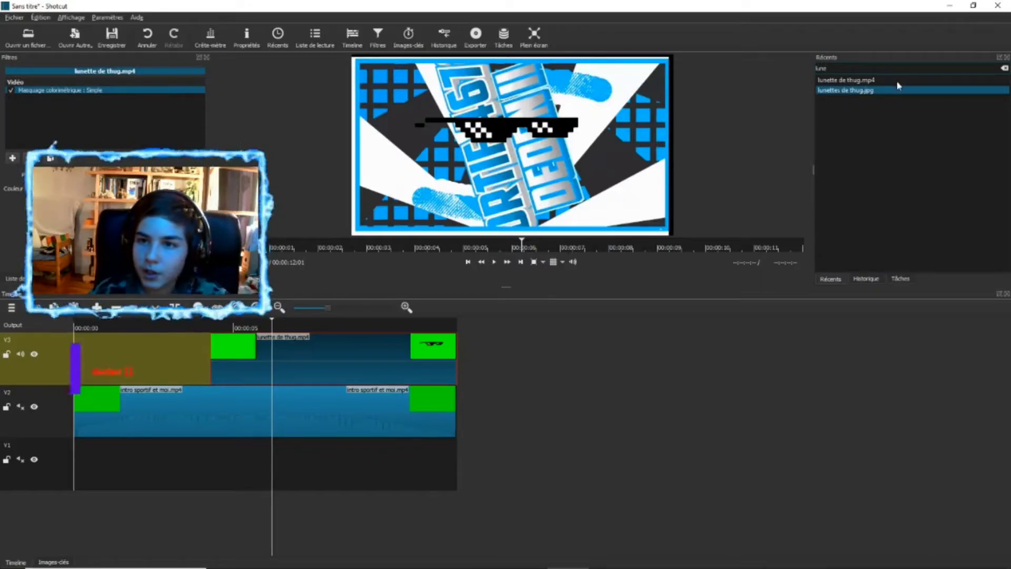
double_click(895, 88)
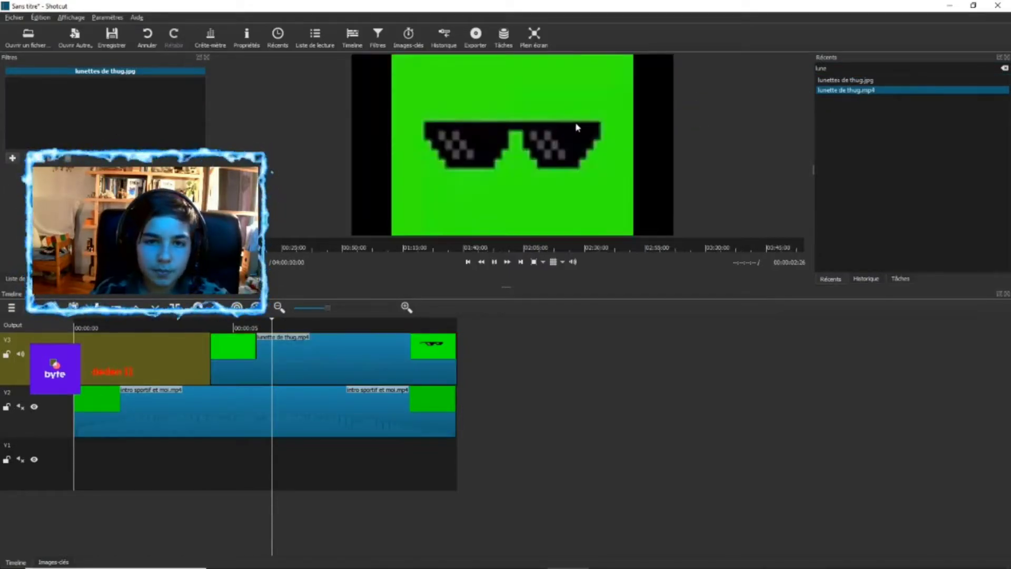
left_click_drag(317, 352, 313, 478)
left_click_drag(850, 82, 311, 337)
key("BackSpace")
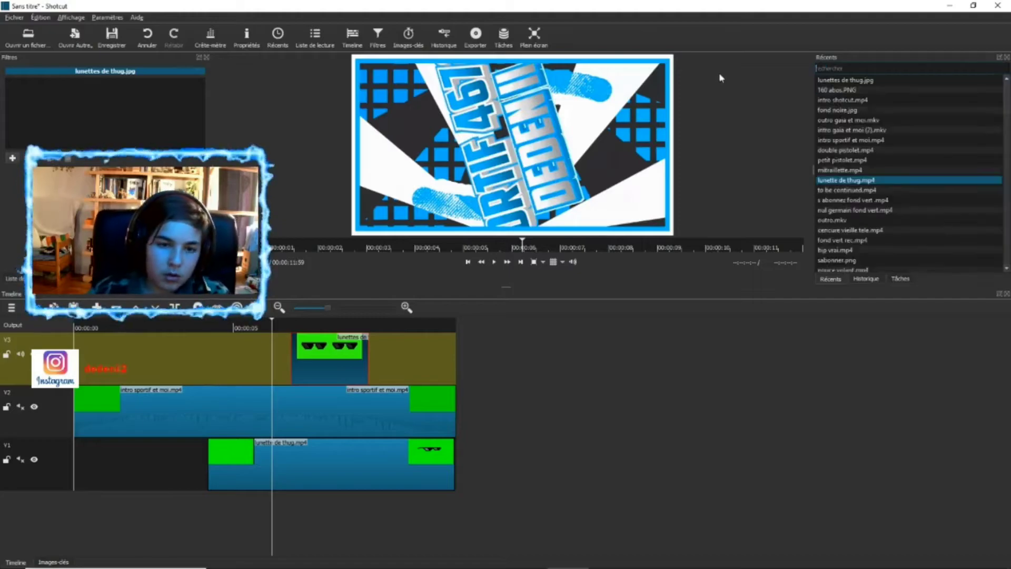
- Play up to the lunettes de thug.jpg image and add the Masquage colorimétrique : Simple filter to it
left_click(495, 262)
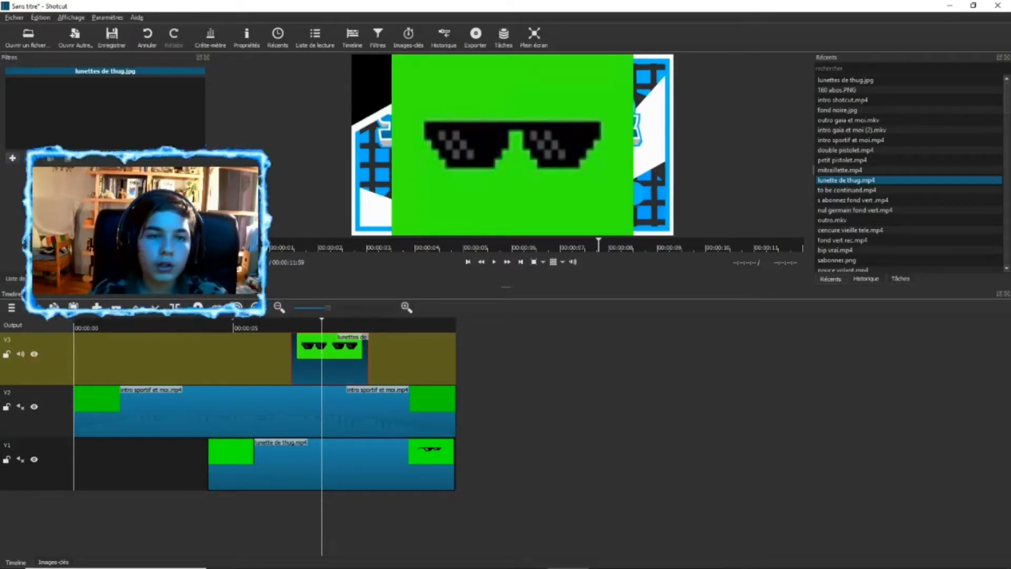
left_click(13, 158)
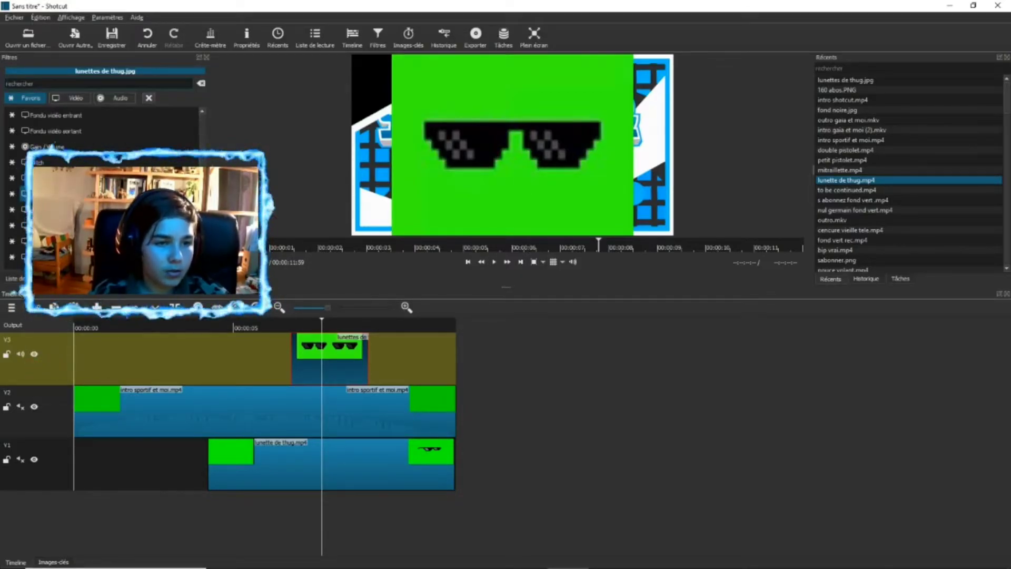
left_click(42, 147)
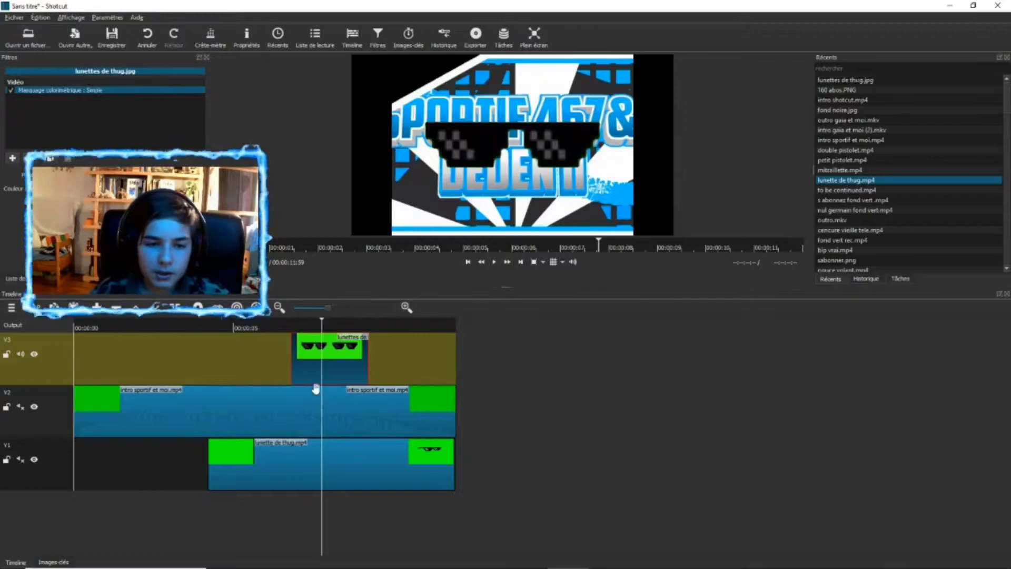
- Delete the lunettes de thug.jpg image from V3 and the lunette de thug.mp4 clip from V1
key("Delete")
left_click(298, 457)
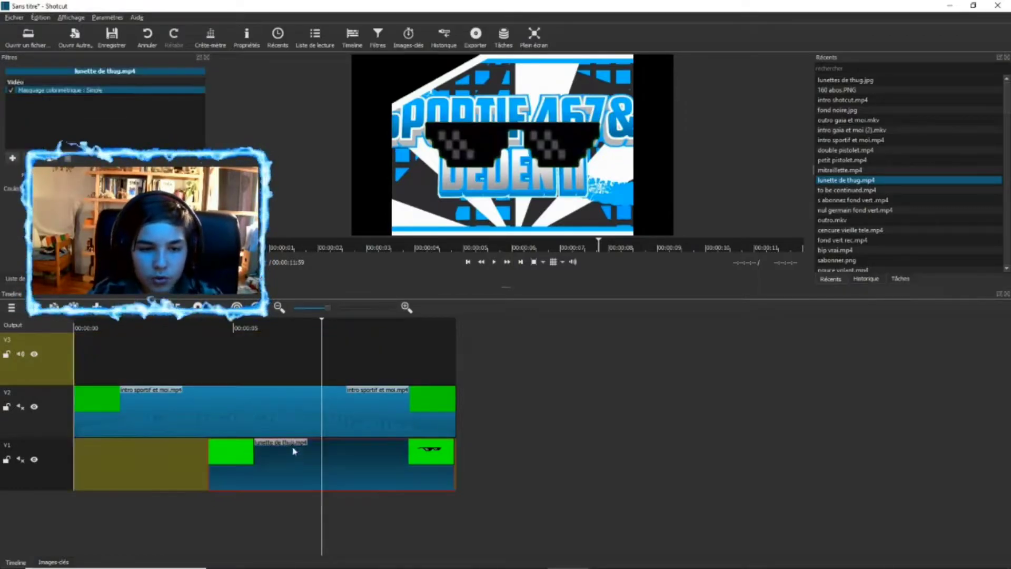
key("Delete")
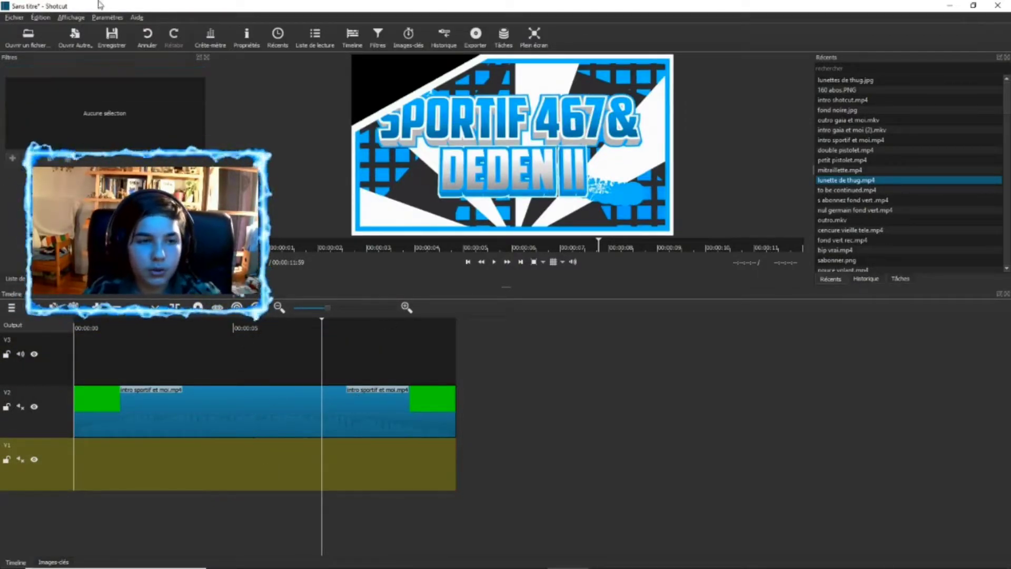
- Place the nul germain fond vert.mp4 clip from the playlist at the start of V3 and play part of it
left_click(16, 275)
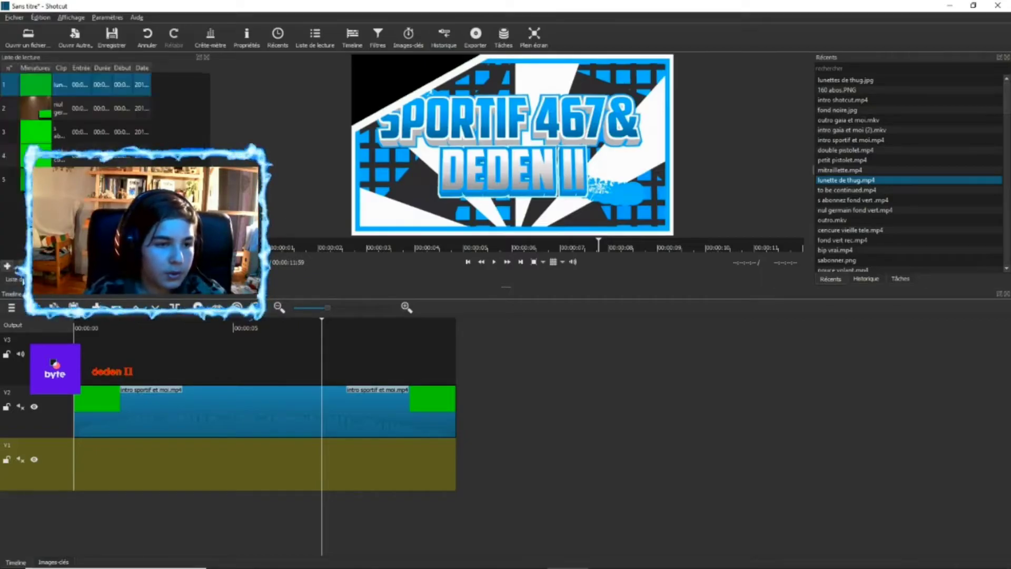
left_click(63, 108)
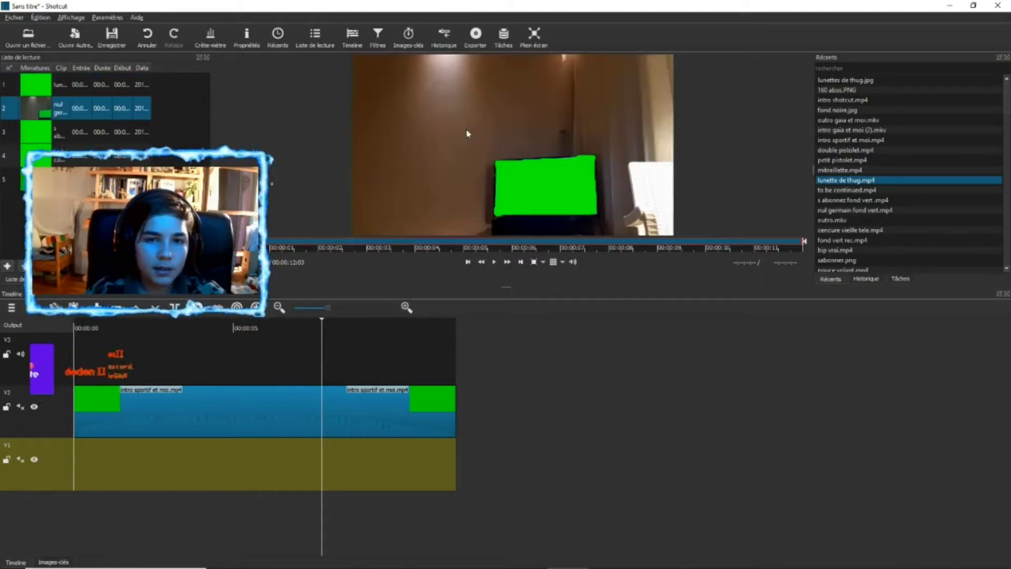
left_click_drag(574, 147, 79, 345)
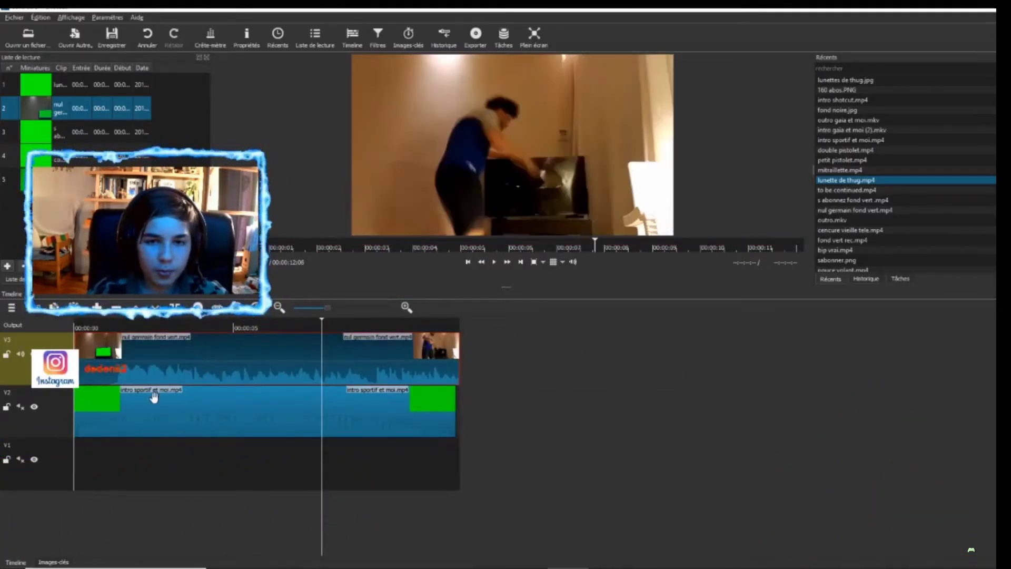
left_click(211, 327)
key("space")
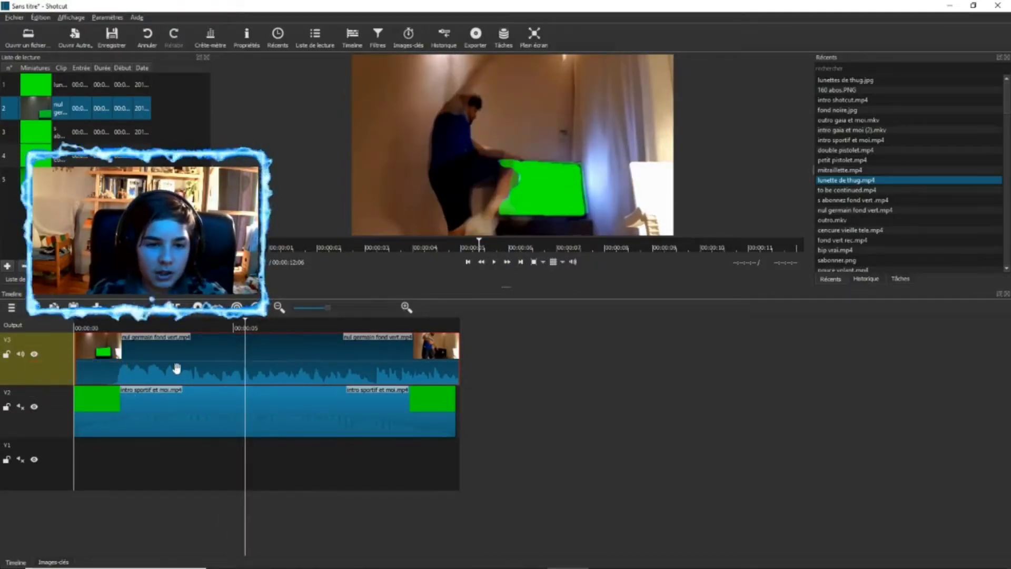
- Add the Masquage colorimétrique : Simple filter to the nul germain fond vert.mp4 clip on V3
left_click(286, 425)
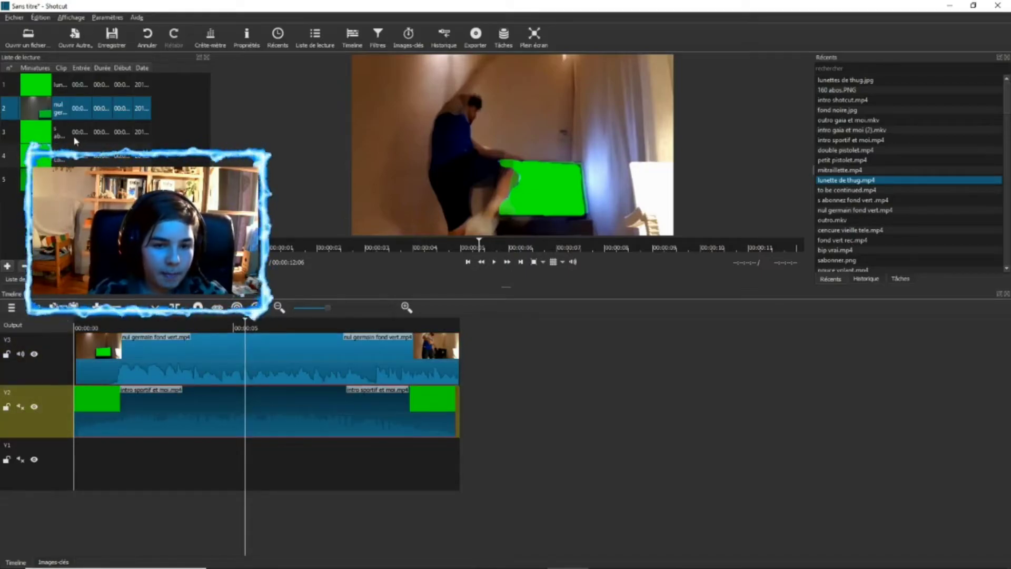
left_click(151, 345)
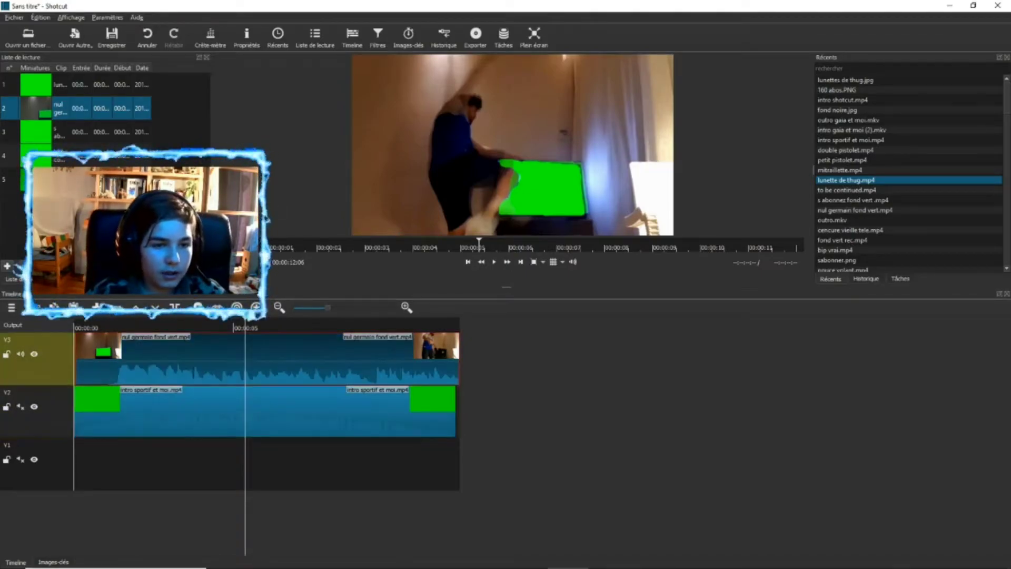
left_click(65, 279)
left_click(12, 158)
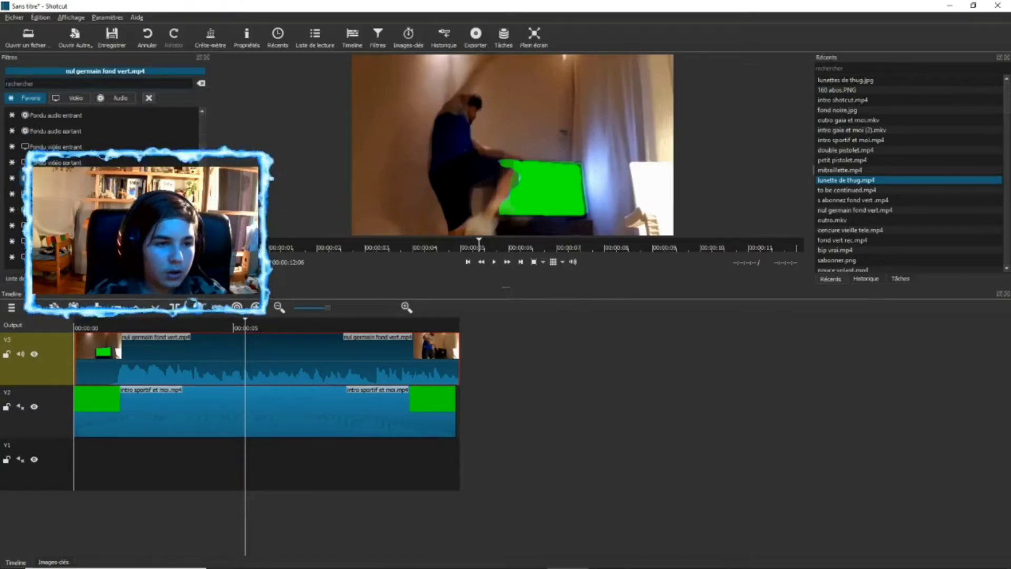
scroll(100, 185, "down", 1)
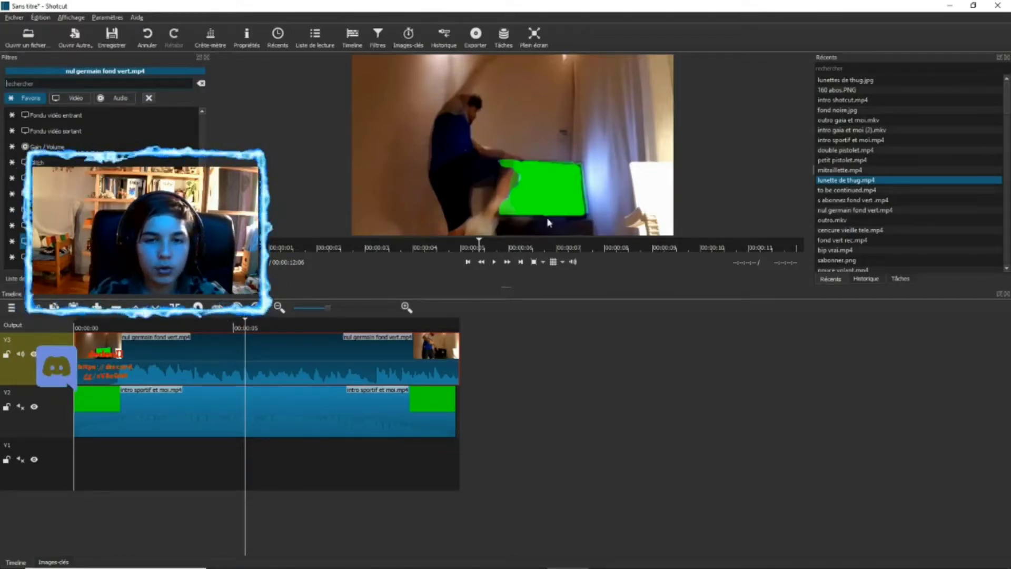
left_click(100, 209)
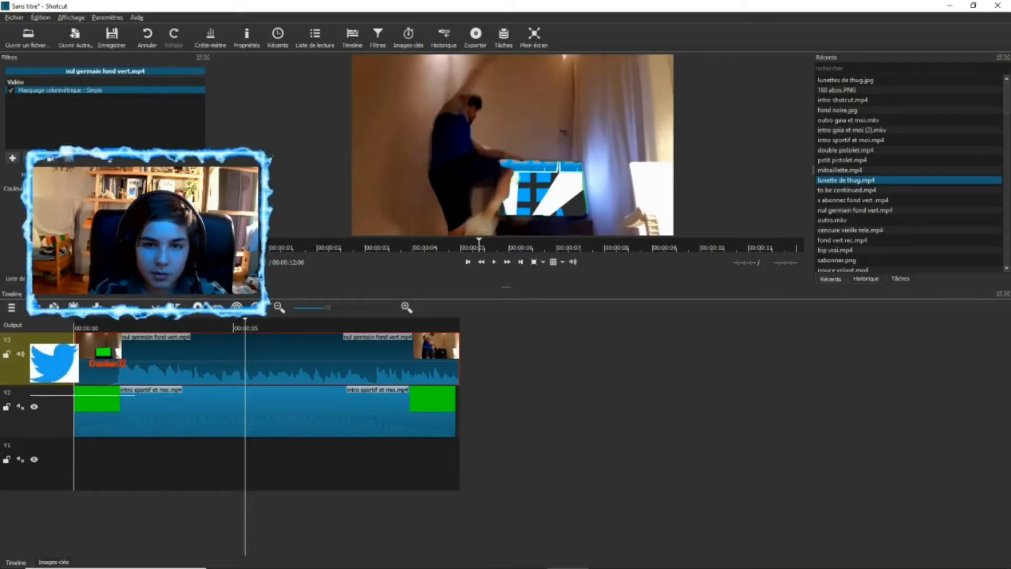
- Add the Taille et Position filter to the intro on V2 and shrink the intro to fit the television screen
left_click(384, 401)
left_click(12, 158)
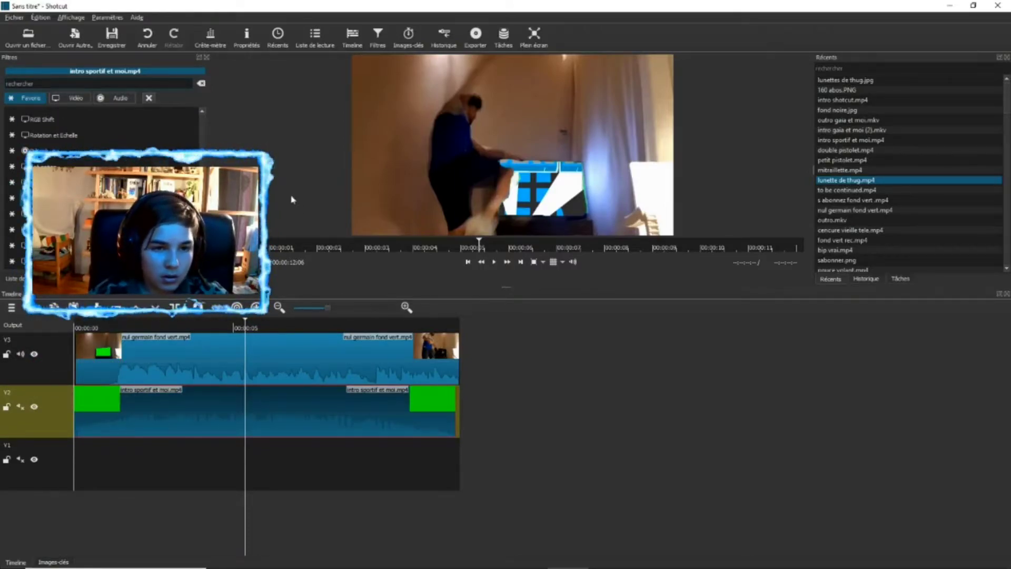
left_click_drag(354, 57, 421, 111)
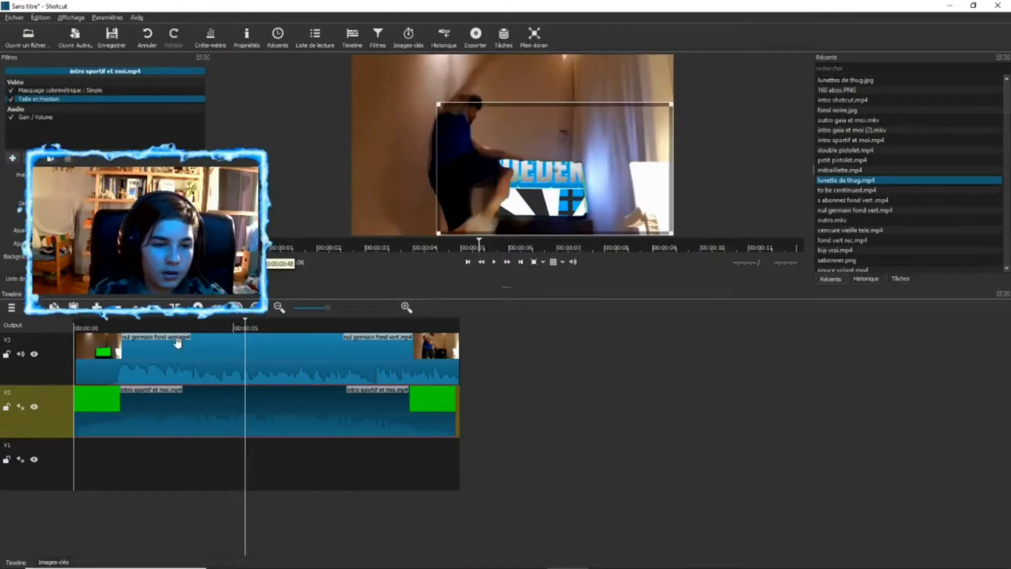
left_click_drag(438, 103, 533, 194)
left_click_drag(489, 165, 494, 168)
left_click_drag(542, 195, 537, 192)
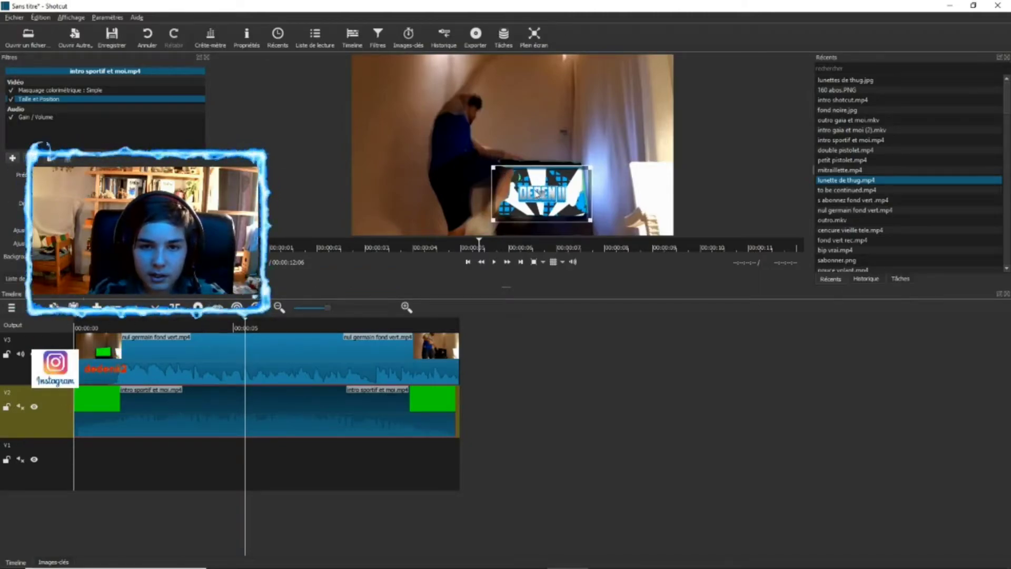
- Play the timeline from the start to check the intro inside the keyed television screen
left_click_drag(207, 328, 67, 323)
key("space")
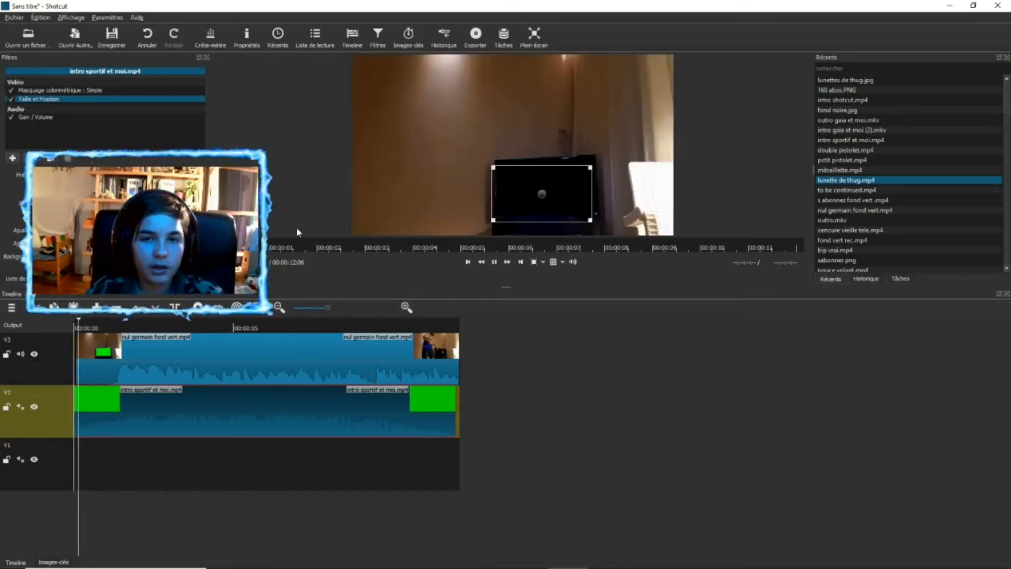
key("space")
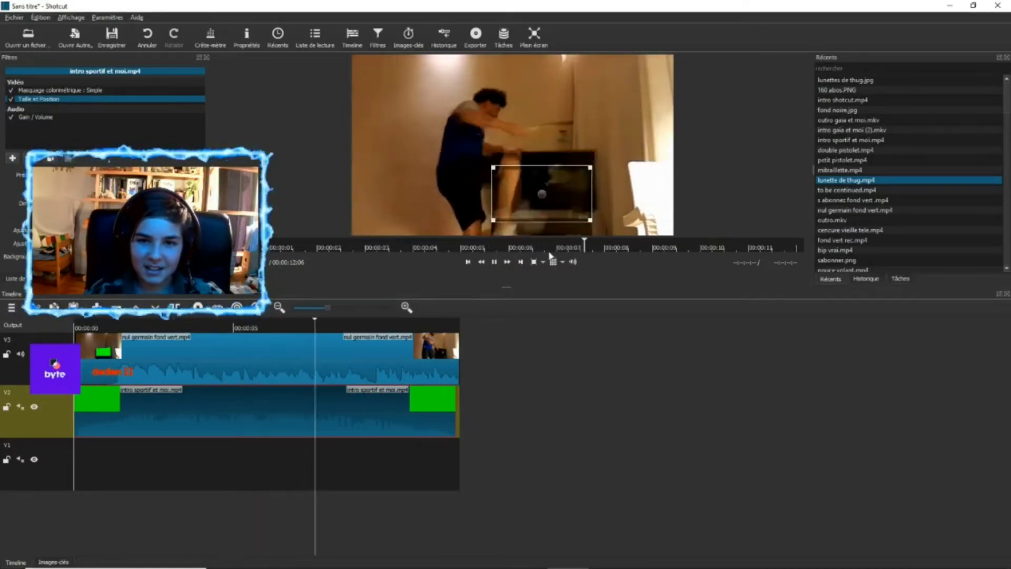
key("space")
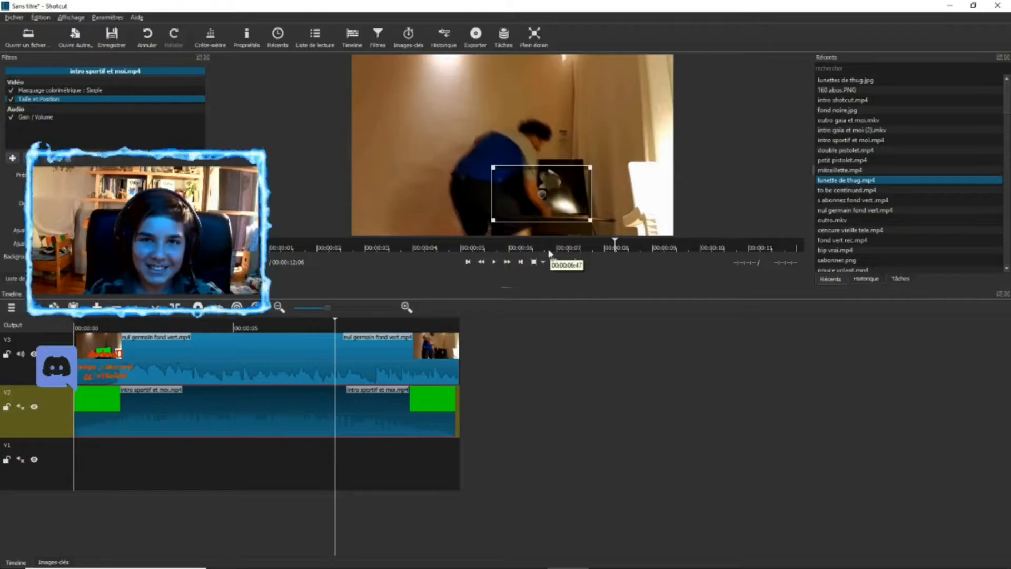
- View a later moment of the timeline and delete the nul germain fond vert.mp4 clip from V3
mouse_move(394, 328)
left_mouse_down()
mouse_move(151, 320)
mouse_move(485, 349)
mouse_move(494, 340)
mouse_move(405, 342)
left_mouse_up()
left_click(341, 346)
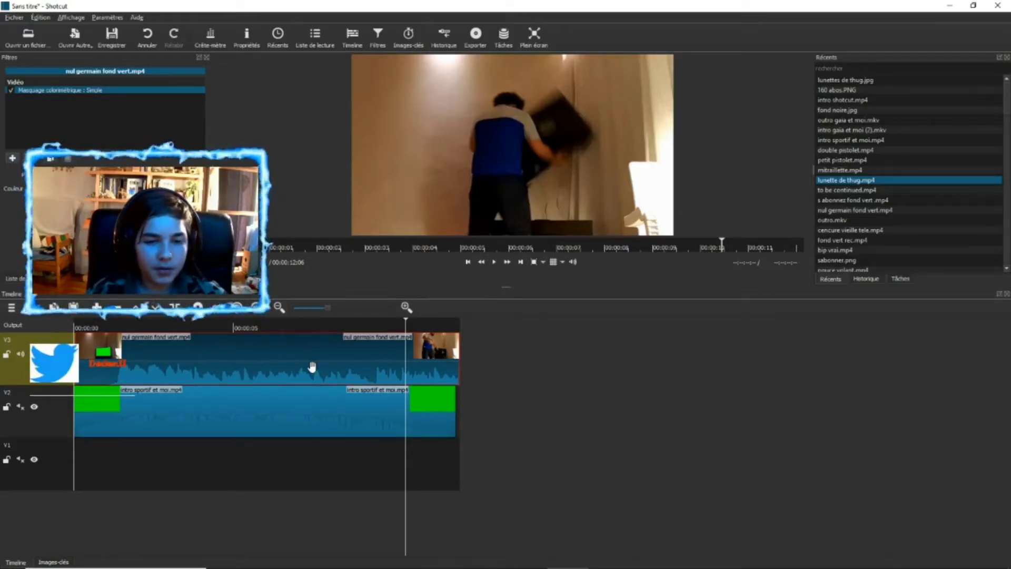
key("Delete")
- Place s abonnez fond vert .mp4 from the playlist on V3 over the middle of the intro and briefly preview it
left_click(15, 278)
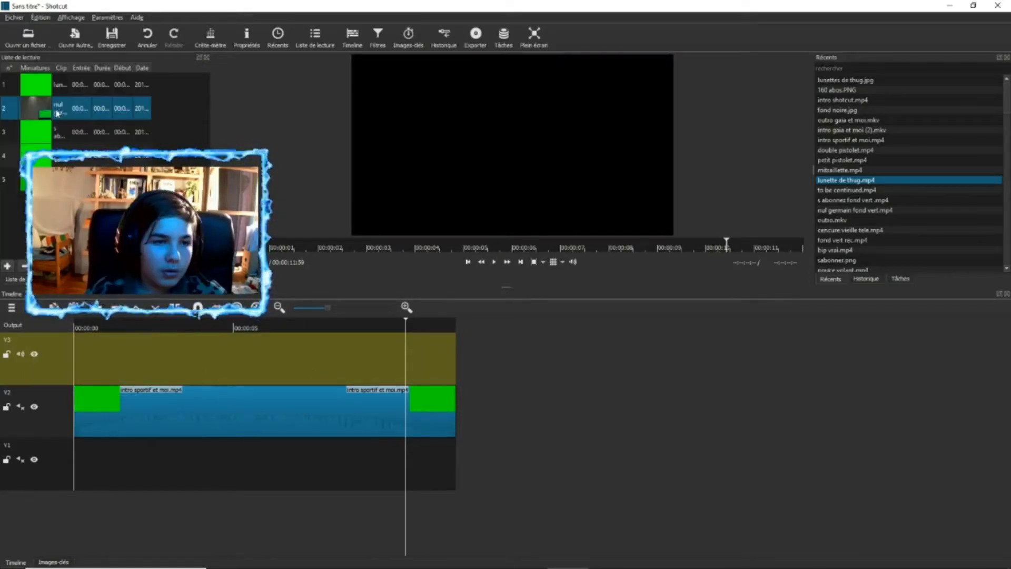
left_click(37, 88)
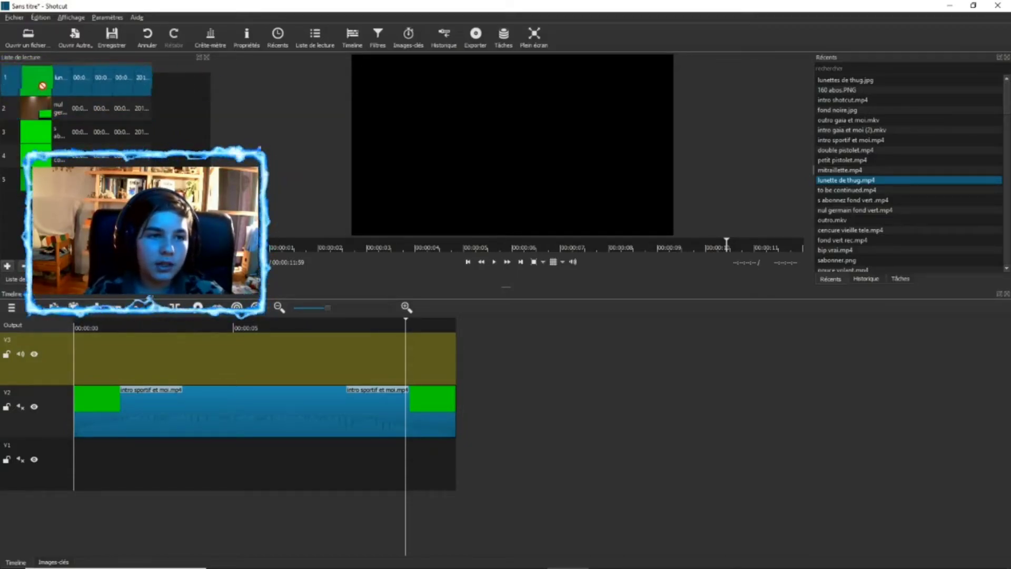
left_click(45, 145)
left_click_drag(44, 141, 209, 340)
left_click(198, 345)
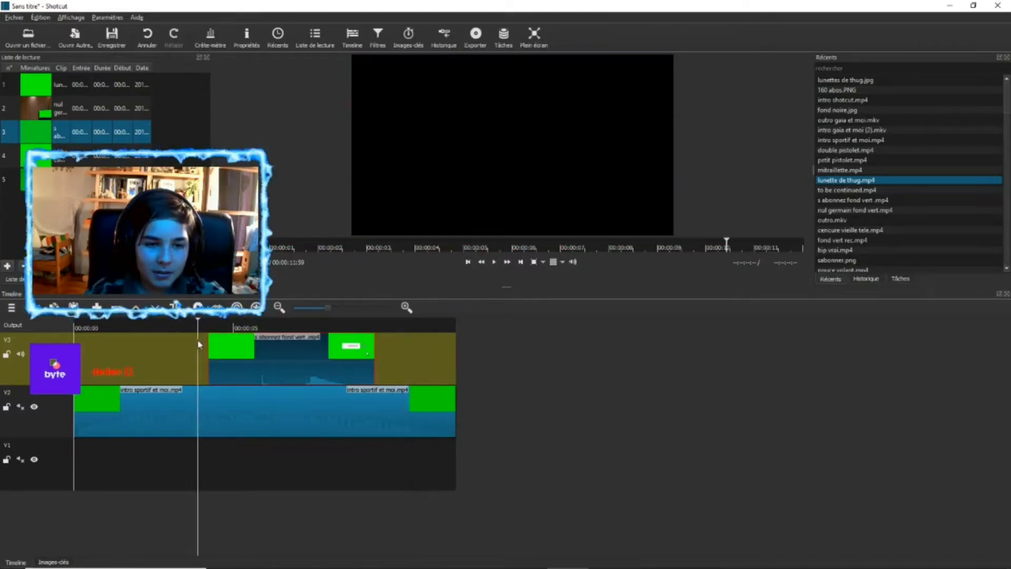
key("space")
key("space")
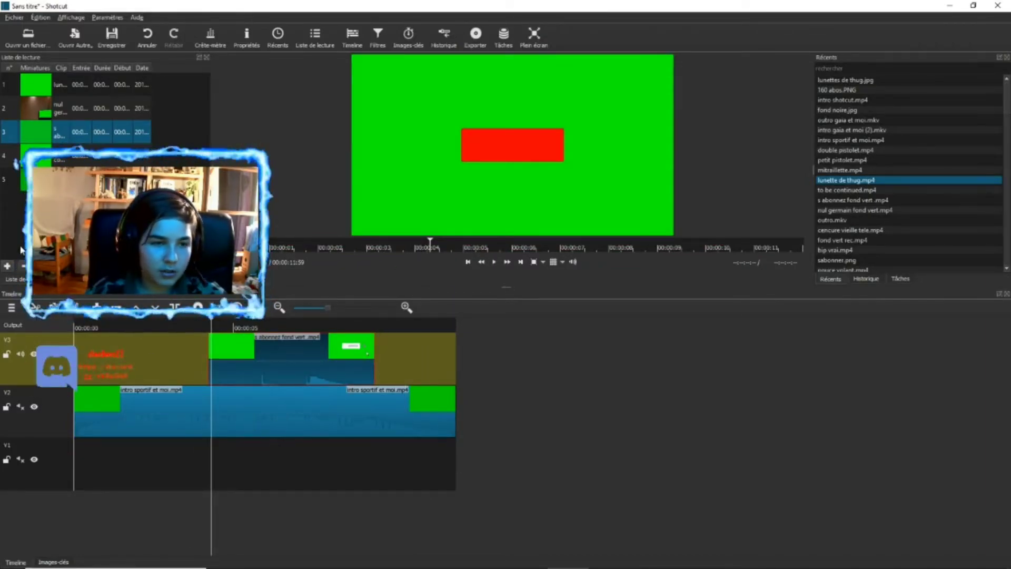
- Remove the Taille et Position filter from the intro clip on V2
left_click(134, 408)
left_click(68, 279)
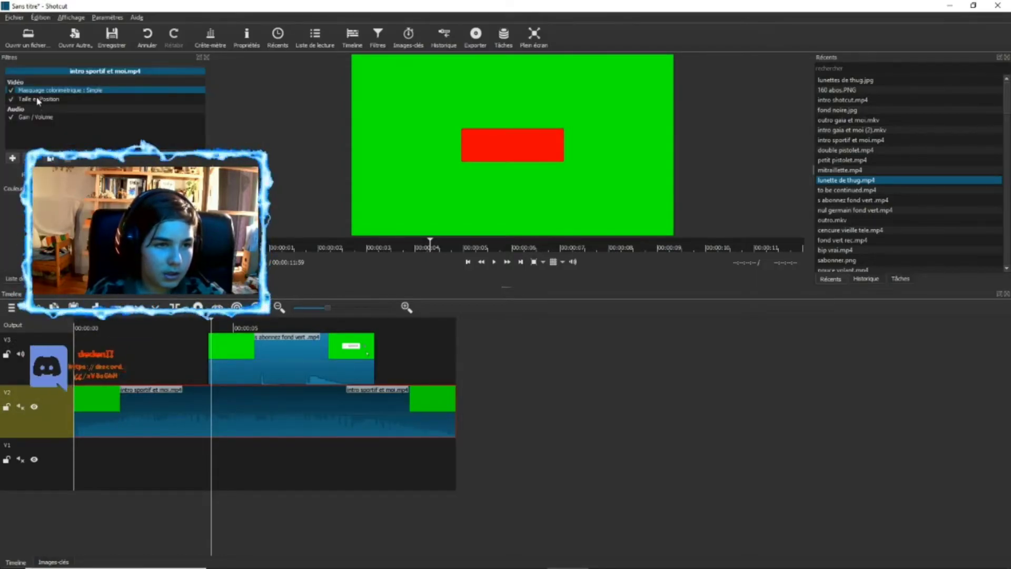
left_click(37, 99)
left_click(31, 158)
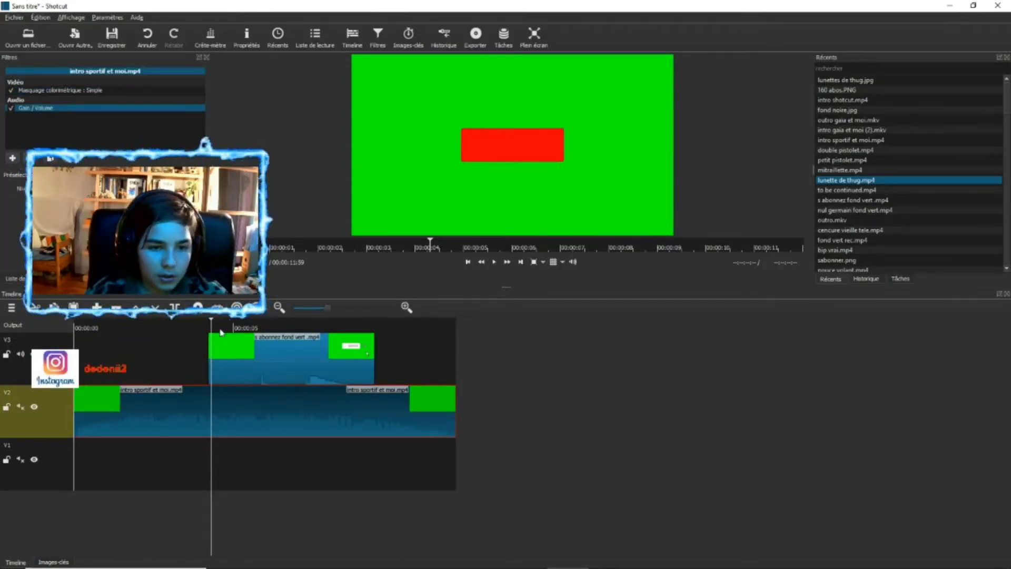
- Add the Masquage colorimétrique : Simple filter to the s abonnez fond vert .mp4 clip on V3
left_click_drag(234, 329, 218, 329)
left_click(255, 373)
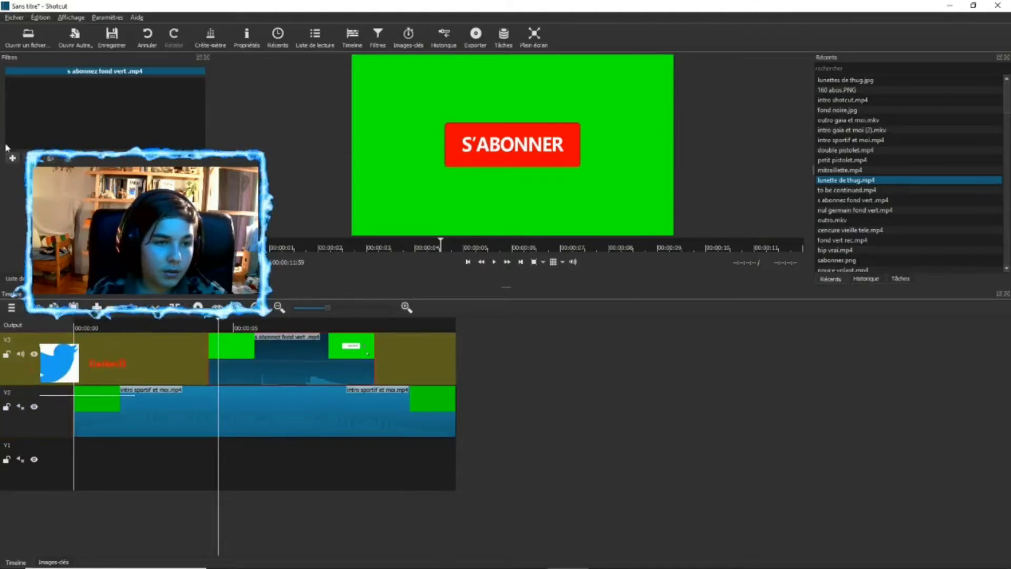
left_click(12, 159)
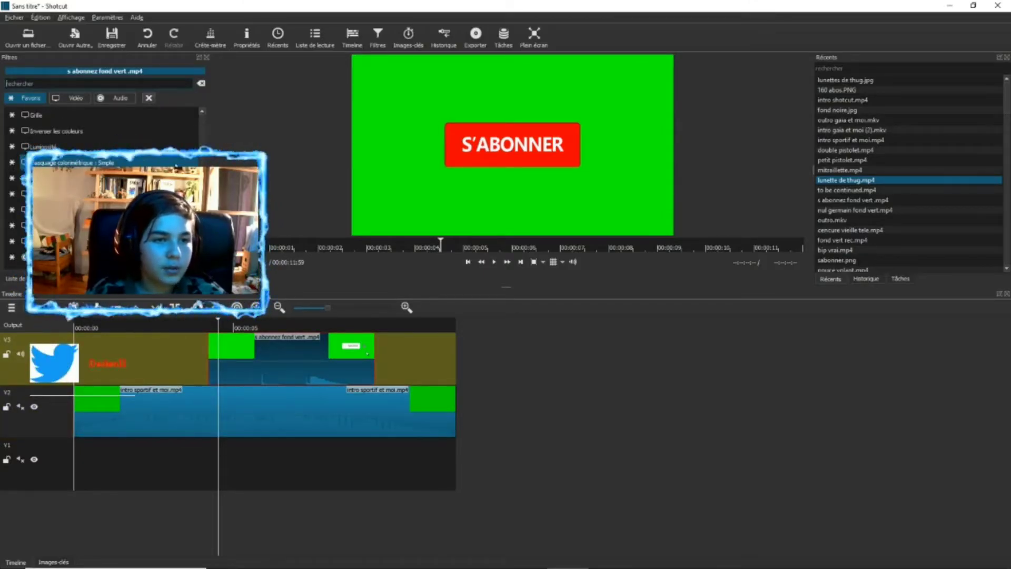
left_click(73, 162)
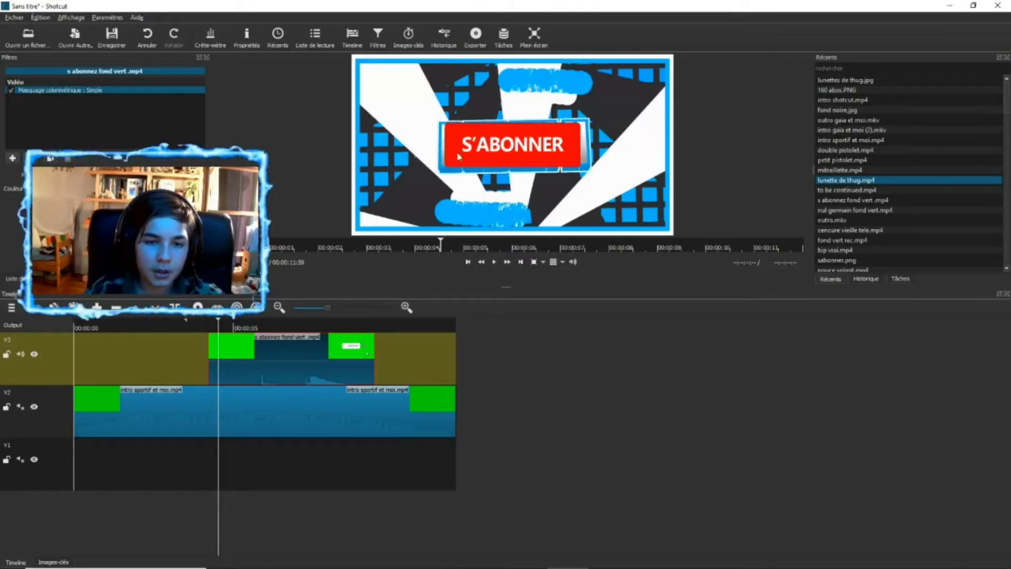
- Play the keyed S'ABONNER animation over the intro and delete the s abonnez fond vert .mp4 clip from V3
key("space")
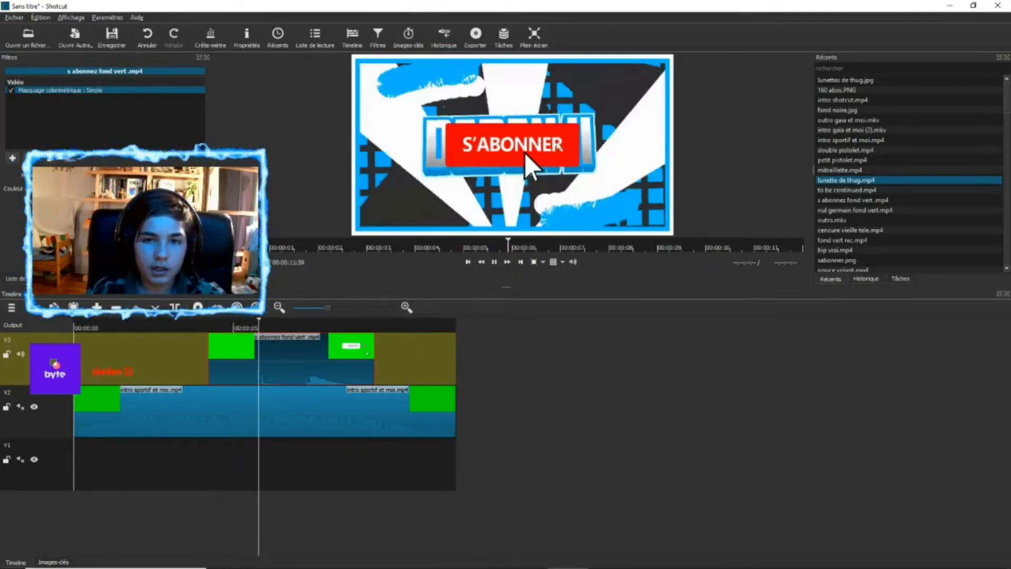
key("space")
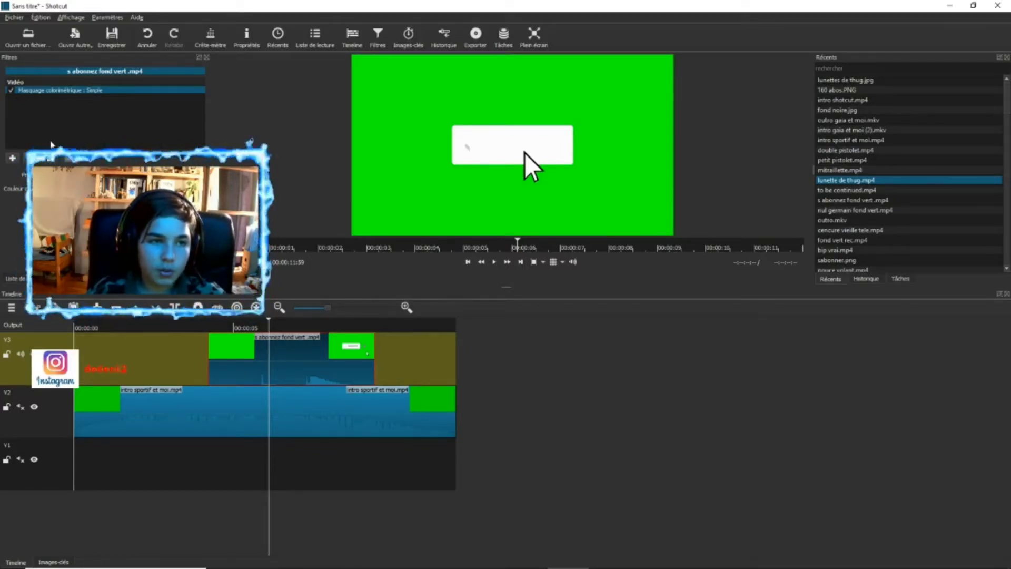
key("Delete")
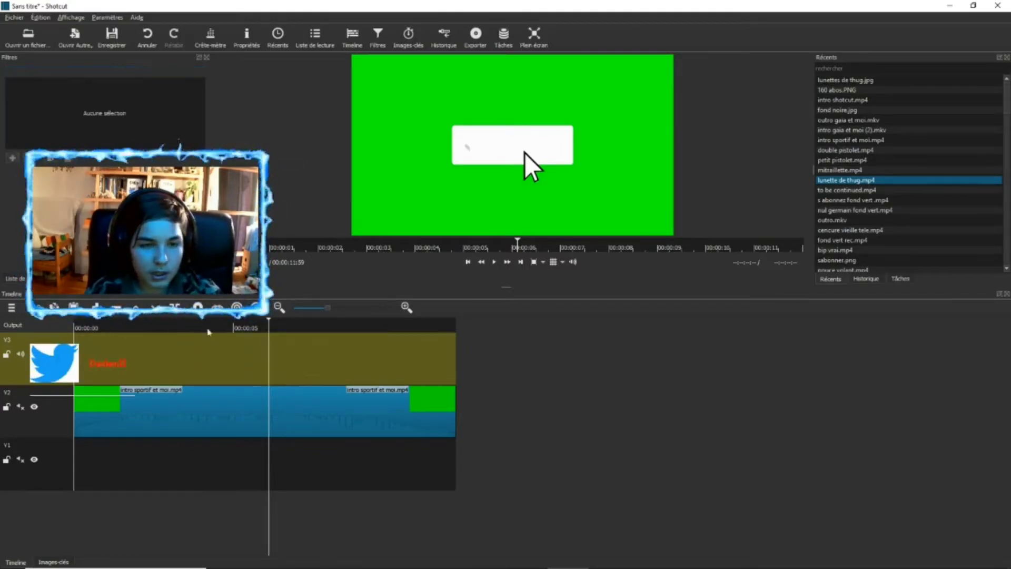
- Place to be continued.mp4 from the playlist on V3, starting just before the 5-second mark, and briefly preview it
left_click(22, 278)
left_click_drag(98, 155, 441, 141)
left_click_drag(591, 173, 187, 333)
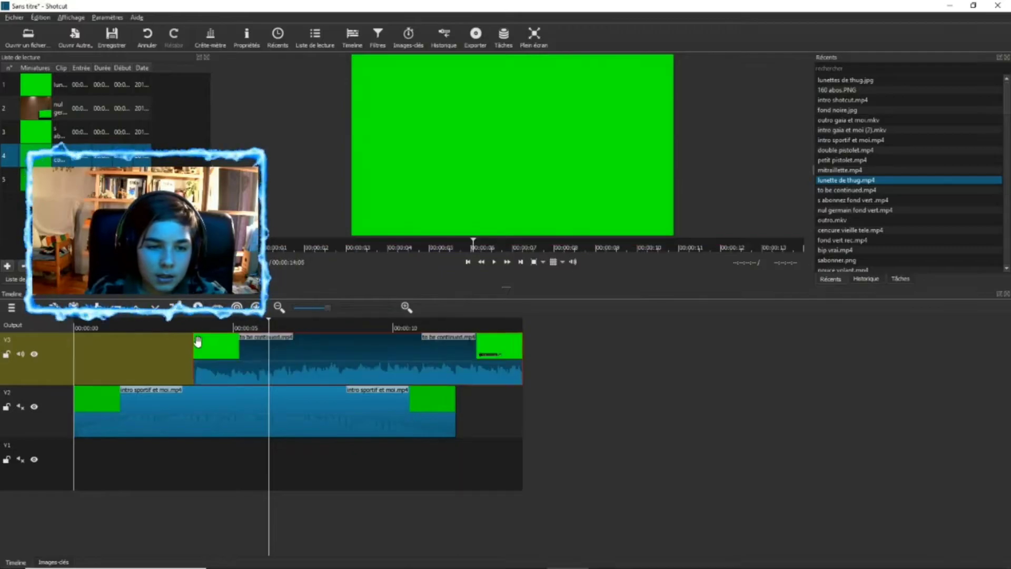
left_click(187, 330)
key("space")
key("space")
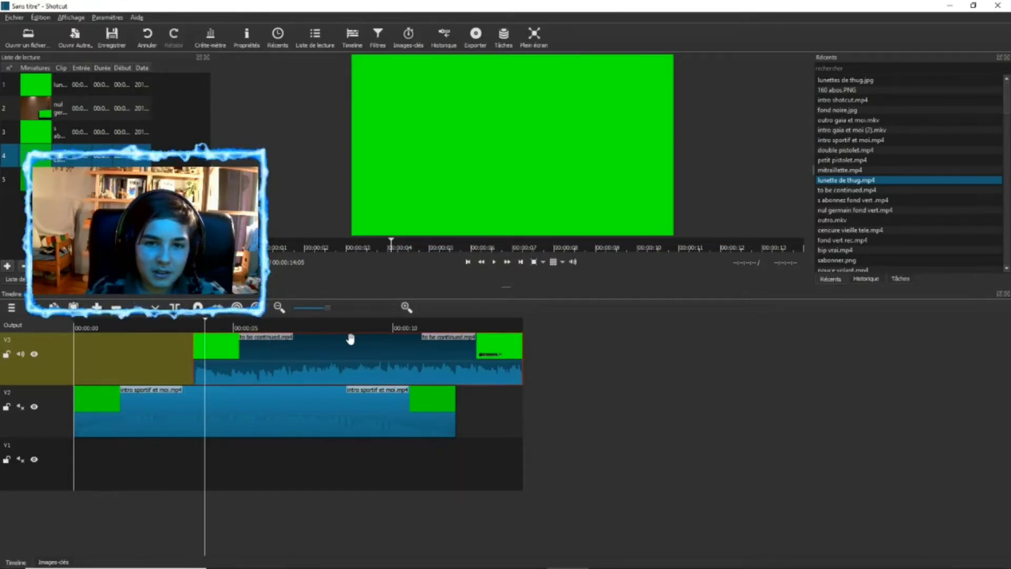
- Split the intro just before to be continued.mp4 and insert montage image shotcut tuto 3.png between its two parts on V2
left_click(190, 340)
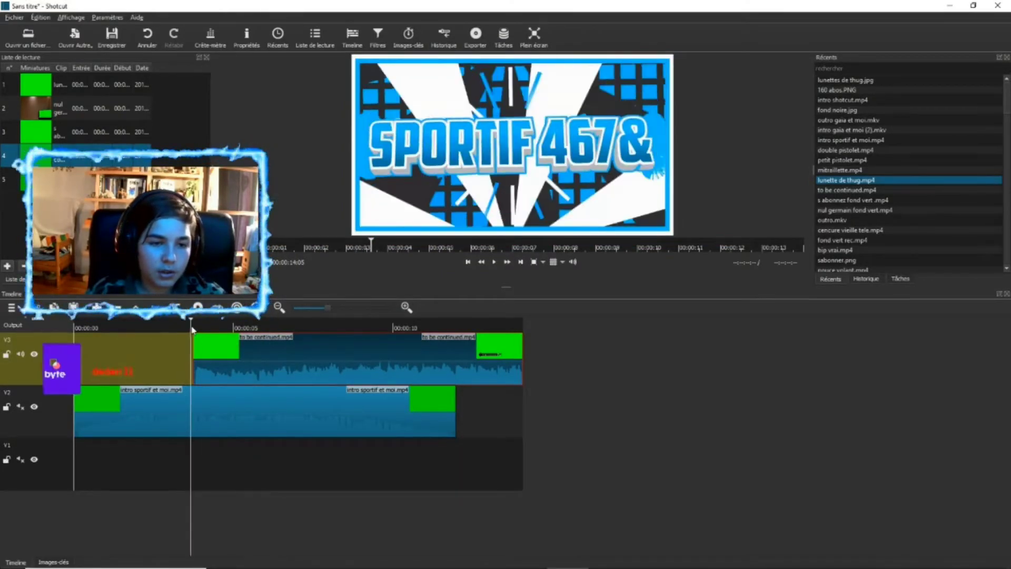
left_click(218, 417)
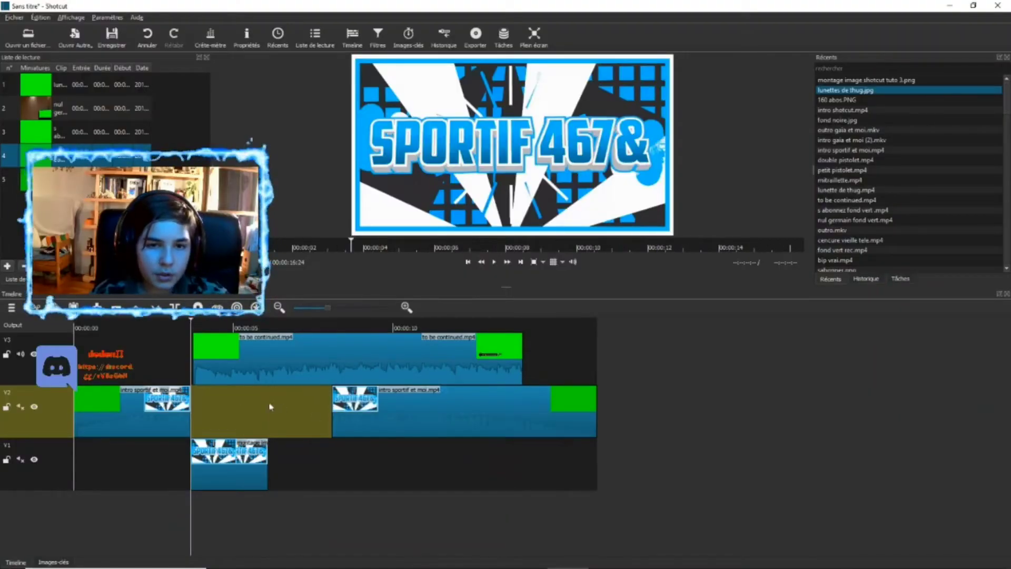
key("space")
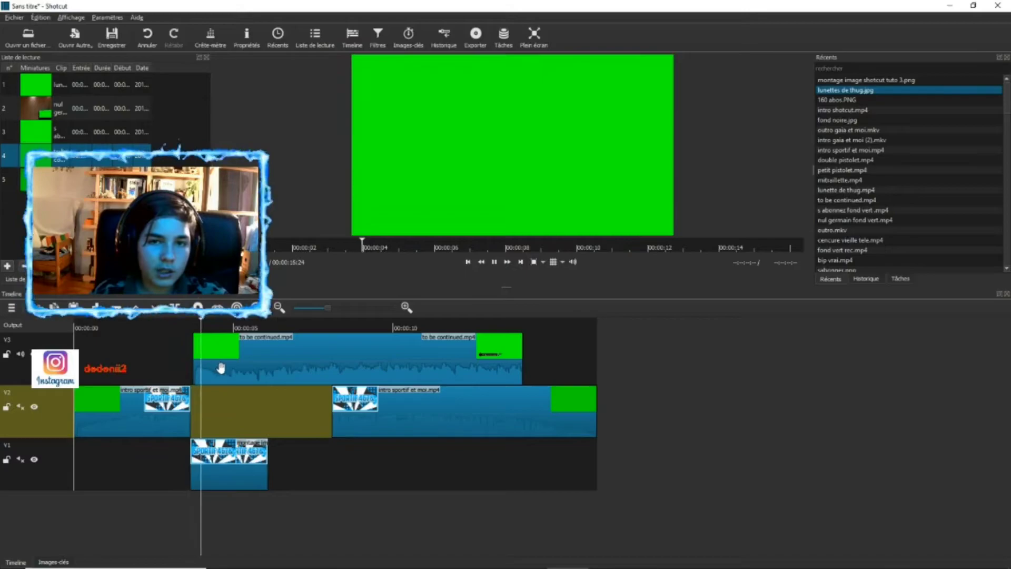
left_click_drag(495, 419, 647, 420)
left_click_drag(201, 461, 235, 421)
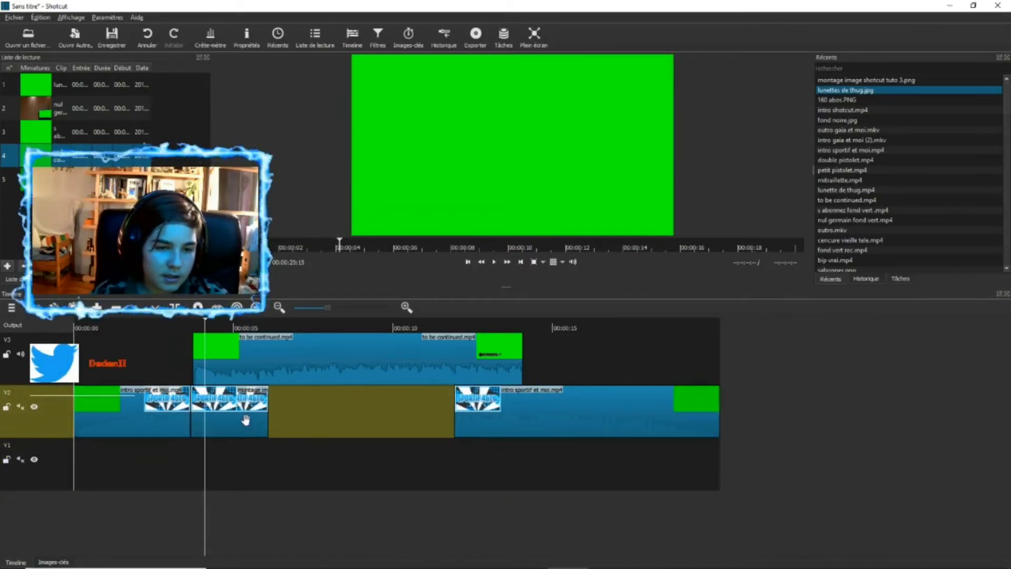
- Move the second intro part later on V2 and extend montage image shotcut tuto 3.png to the end of to be continued.mp4
left_click(309, 359)
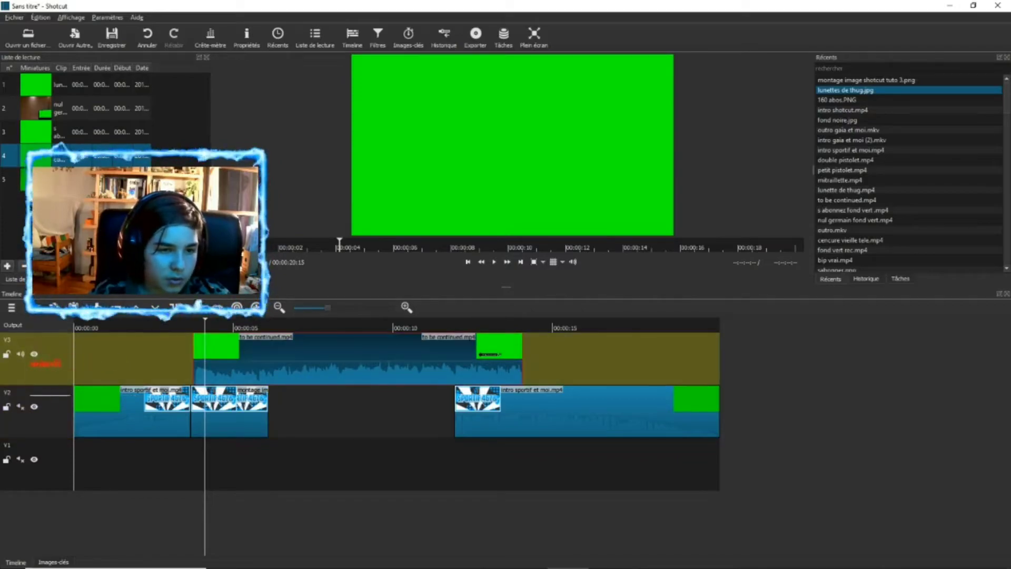
left_click(12, 159)
left_click_drag(619, 407, 779, 407)
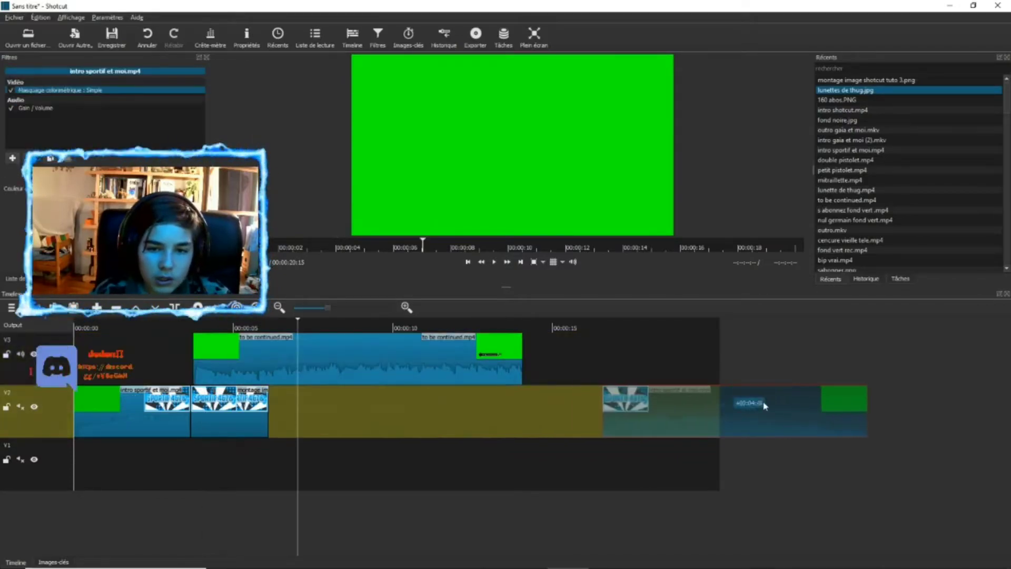
left_click_drag(266, 423, 522, 416)
- Add the Masquage colorimétrique : Simple filter to the to be continued.mp4 clip on V3
left_click(398, 352)
left_click(12, 157)
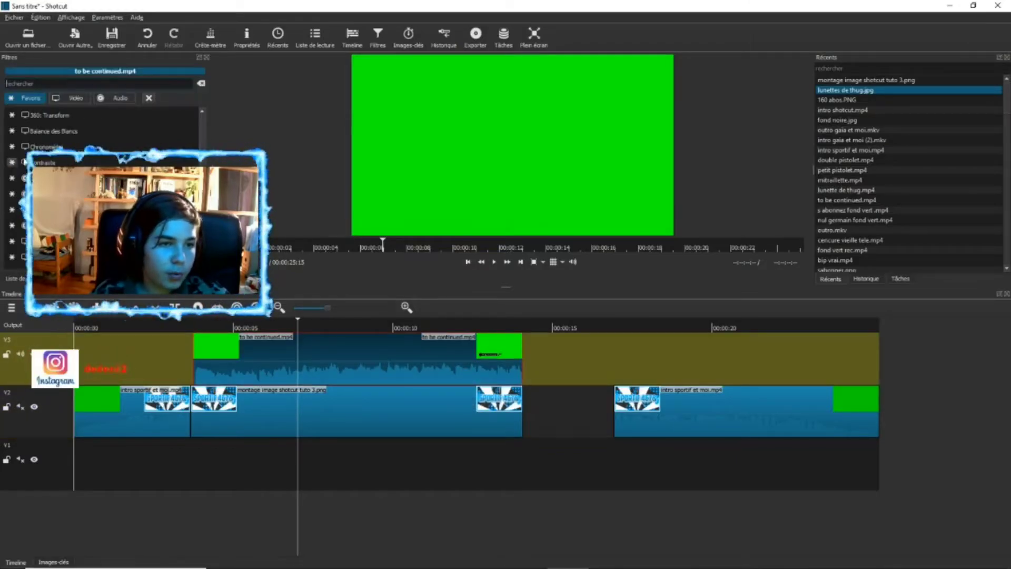
left_click(42, 162)
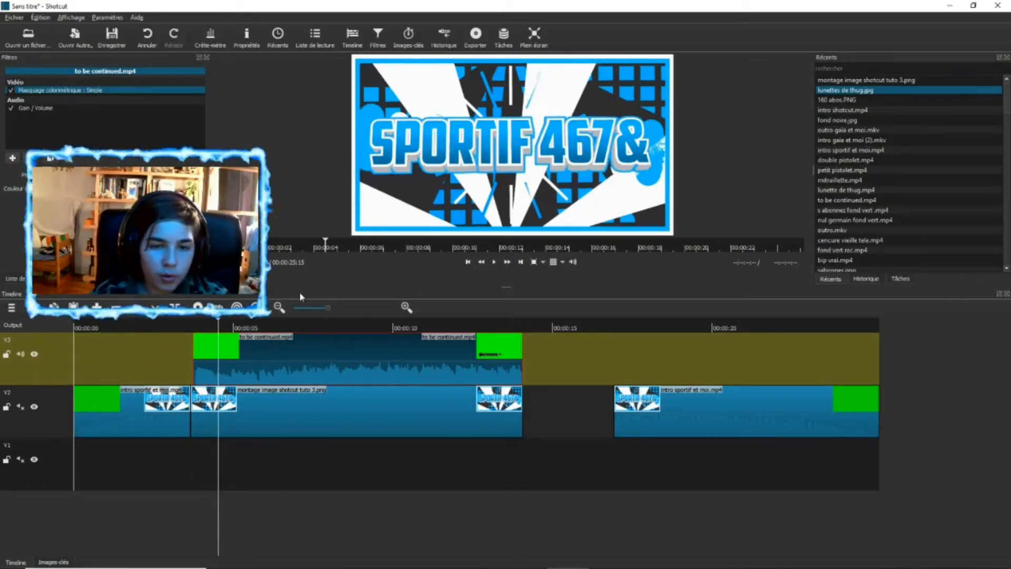
- Play from just before to be continued.mp4 to check the keyed overlay on the frozen intro image
left_click(227, 412)
left_click(188, 366)
key("space")
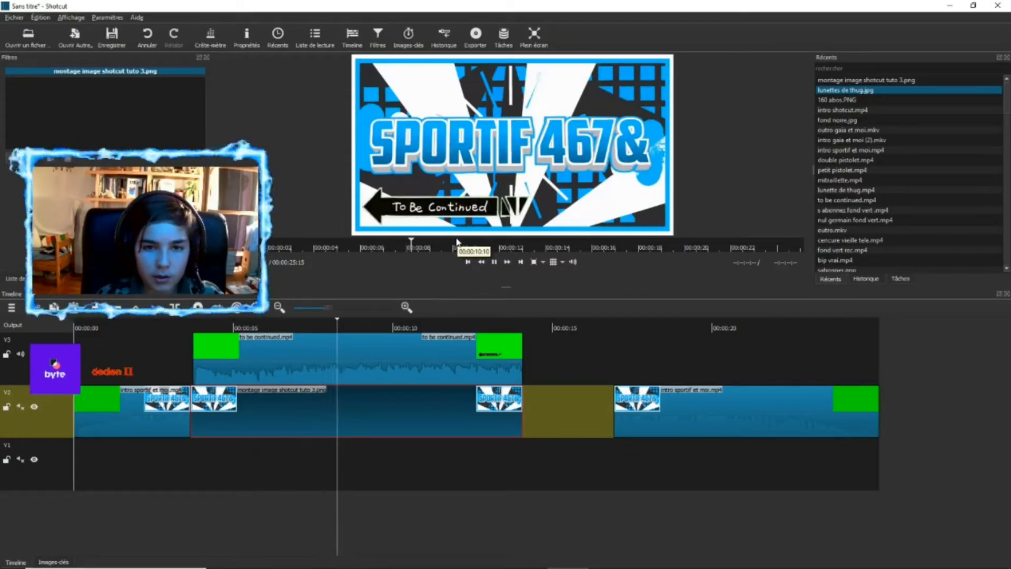
left_click(372, 352)
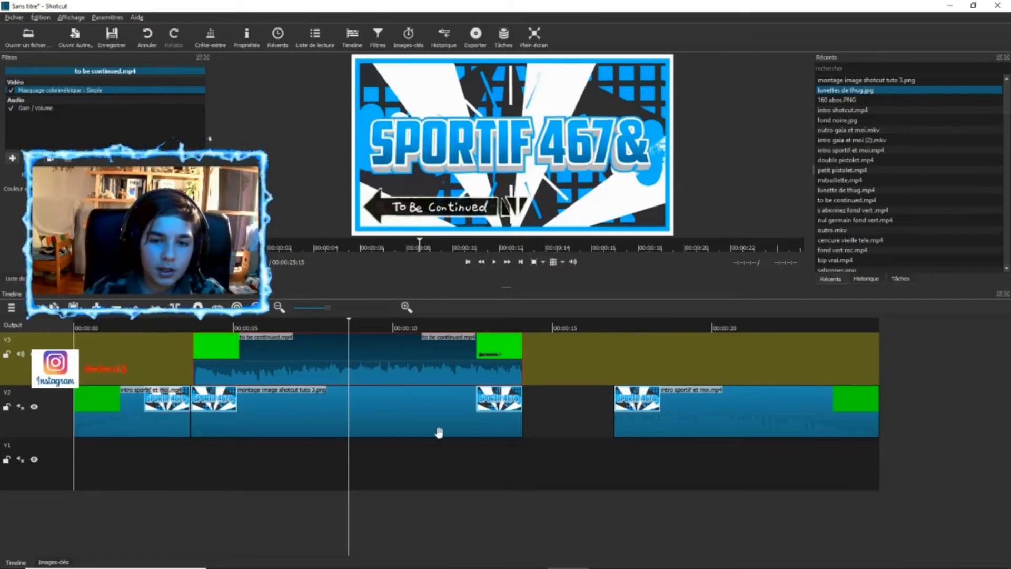
- Remove the gap before the second intro part on V2 and play the transition from the frozen image
left_click(563, 412)
right_click(565, 411)
left_click(589, 420)
left_click(508, 347)
key("space")
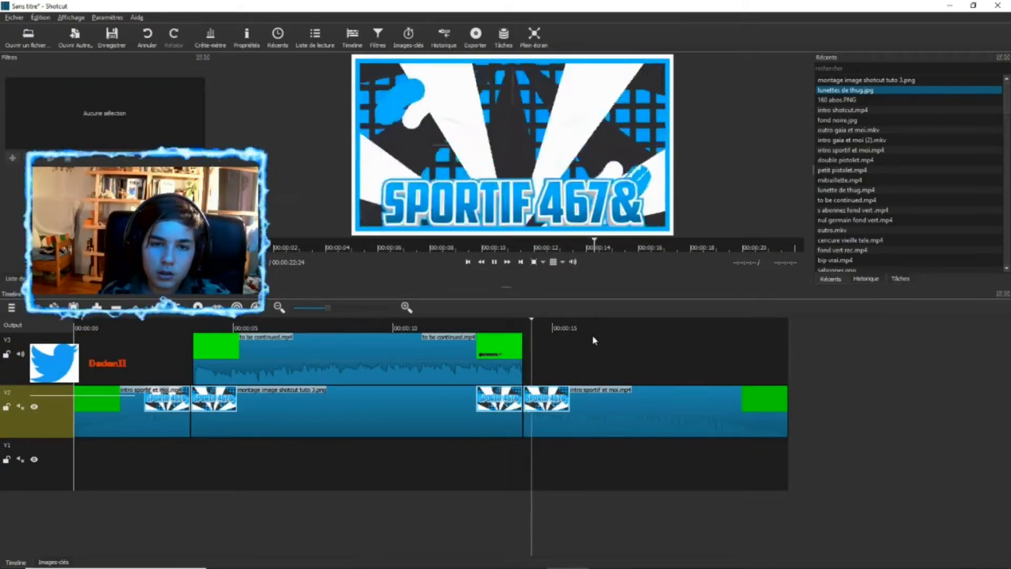
key("space")
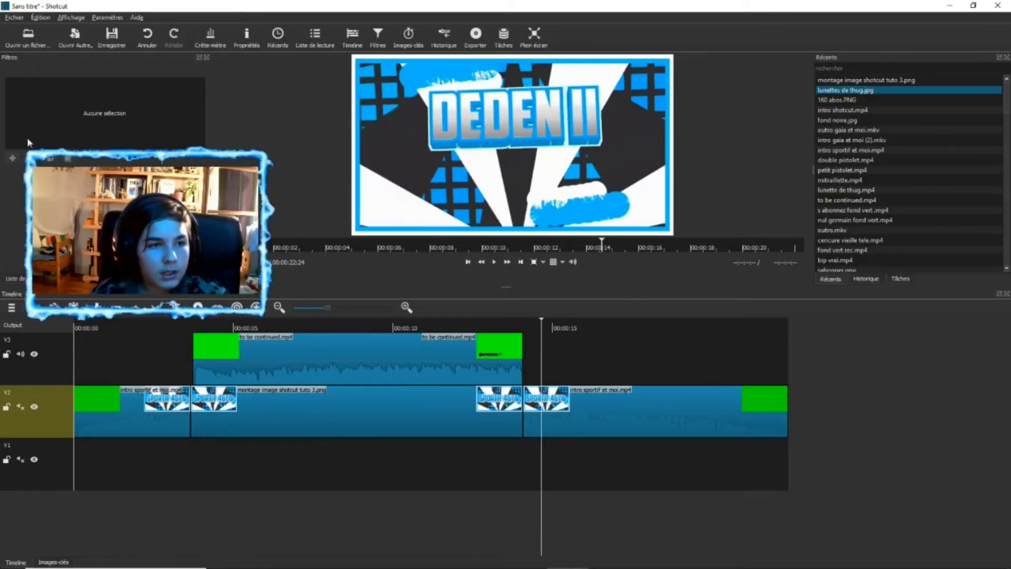
- Replace to be continued.mp4 on V3 with double pistolet.mp4 from the playlist and preview the new clip
key("ctrl+4")
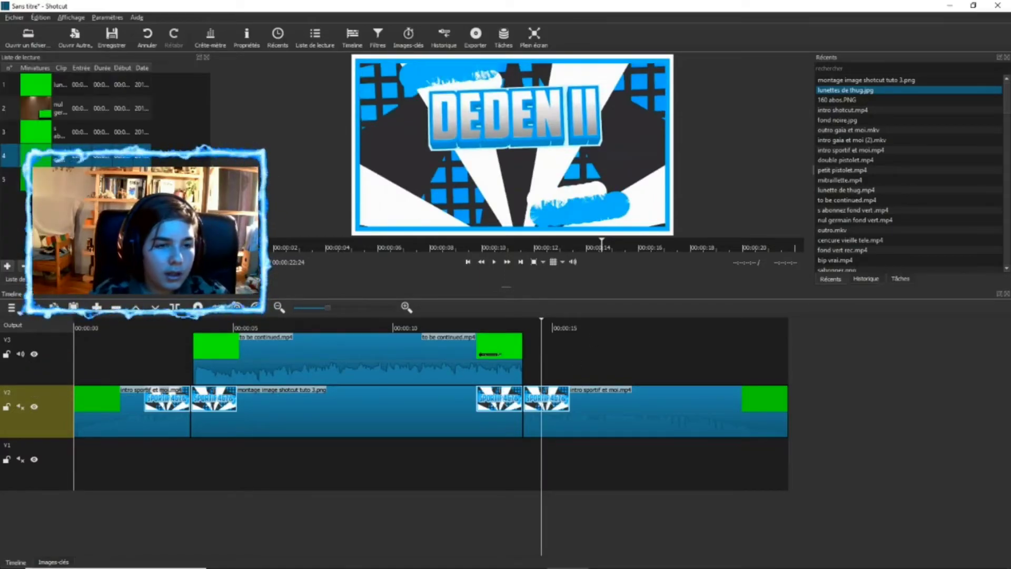
left_click_drag(33, 179, 188, 359)
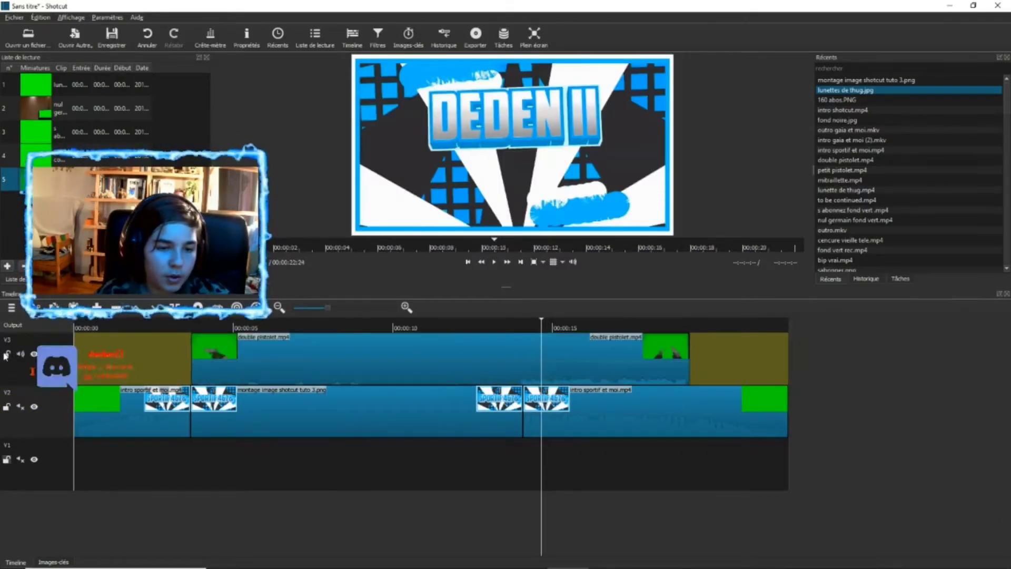
left_click(188, 358)
key("space")
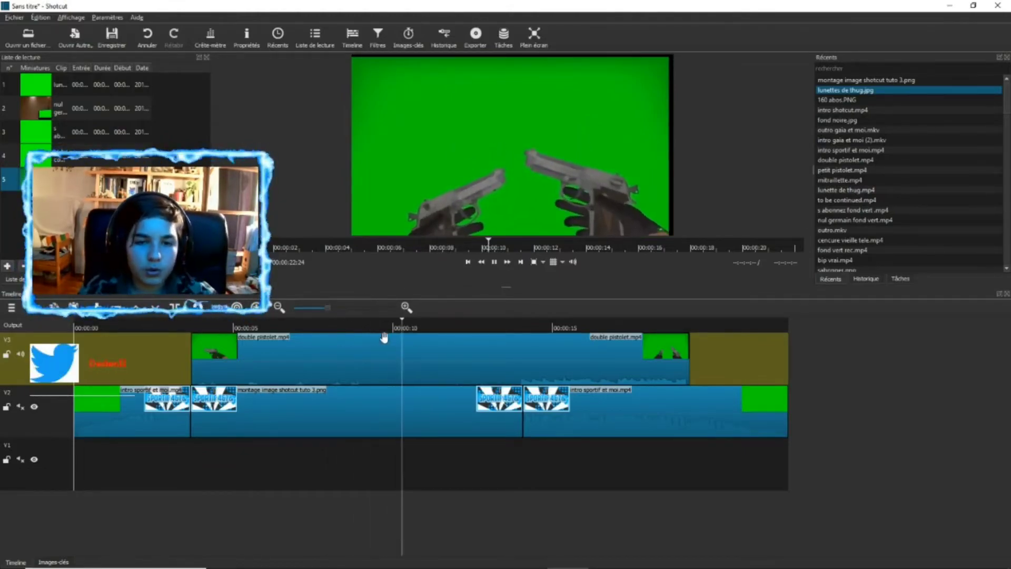
- Add the Masquage colorimétrique : Simple filter to the double pistolet.mp4 clip on V3
left_click(461, 342)
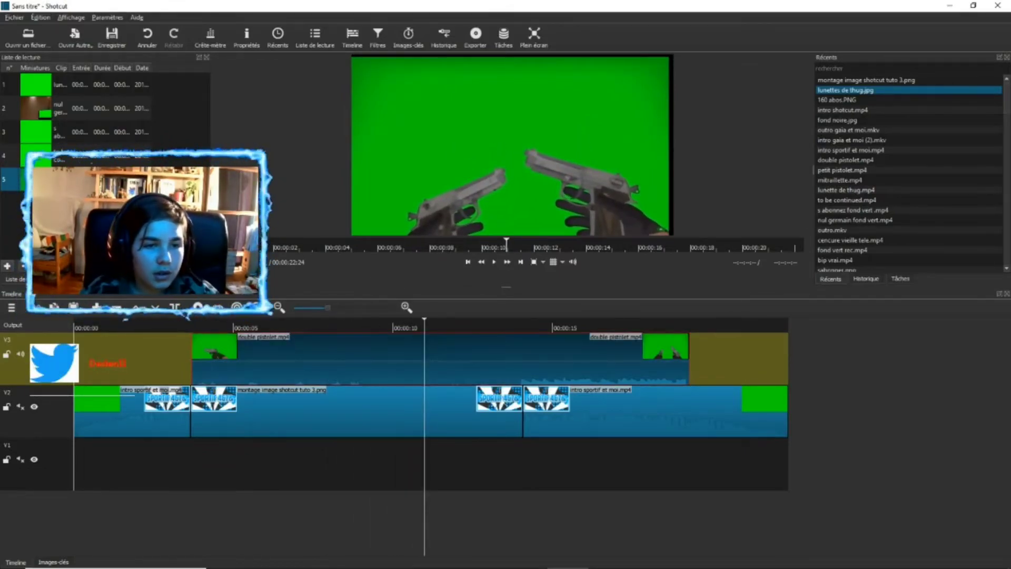
left_click(62, 278)
left_click(13, 158)
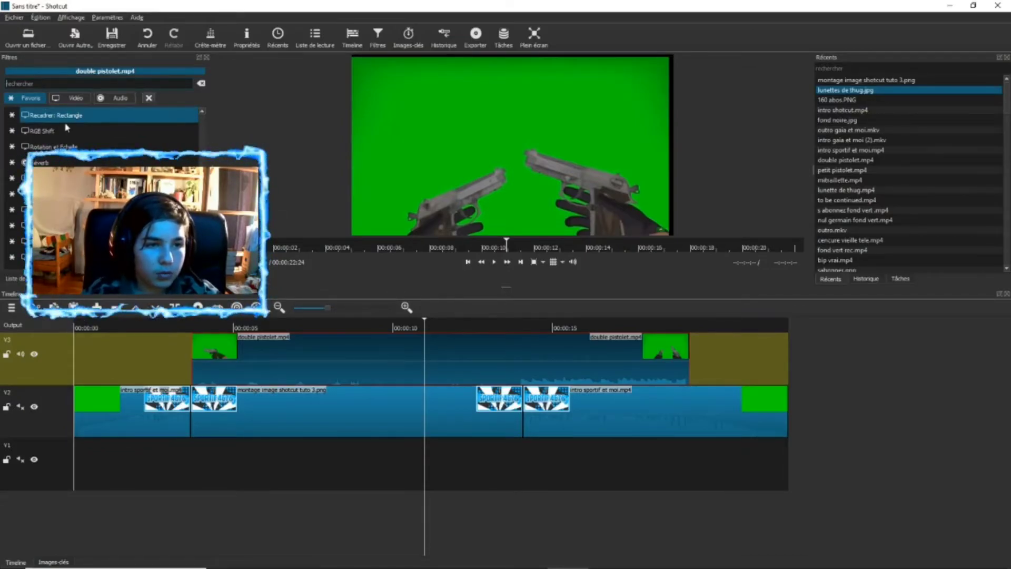
scroll(67, 128, "up", 3)
left_click(67, 162)
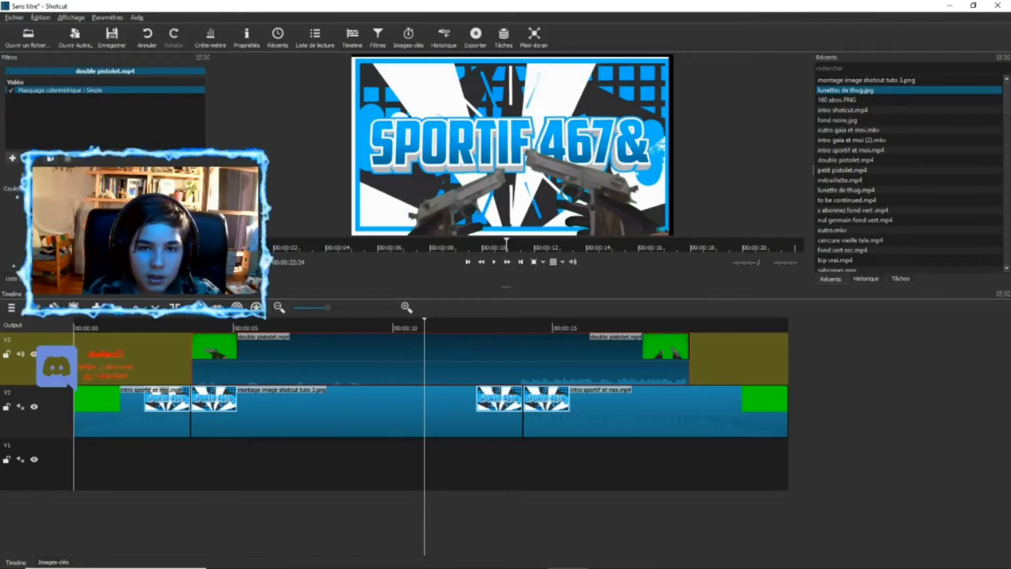
- Play the keyed pistols over the frozen image and the second intro part
key("space")
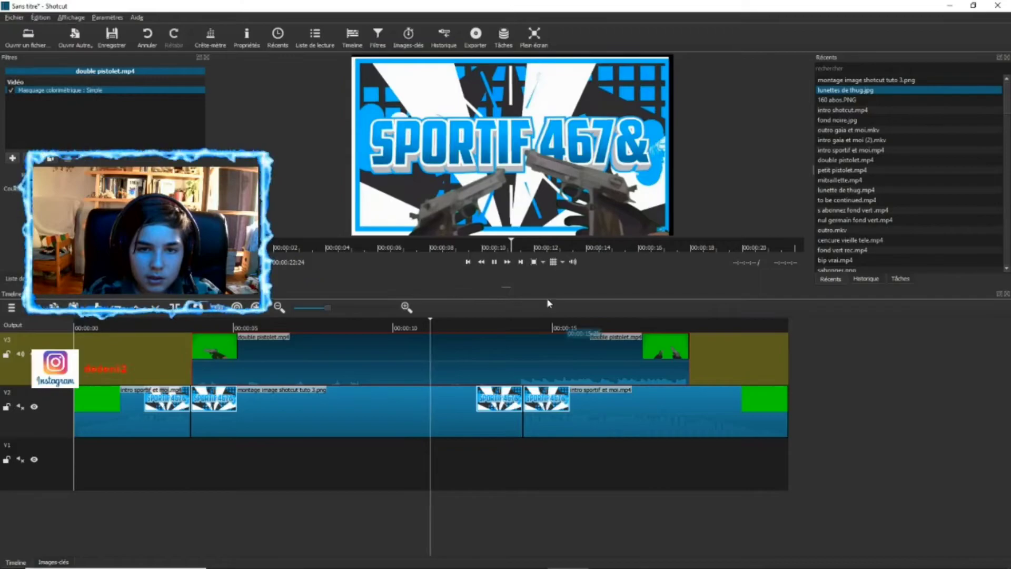
left_click(512, 329)
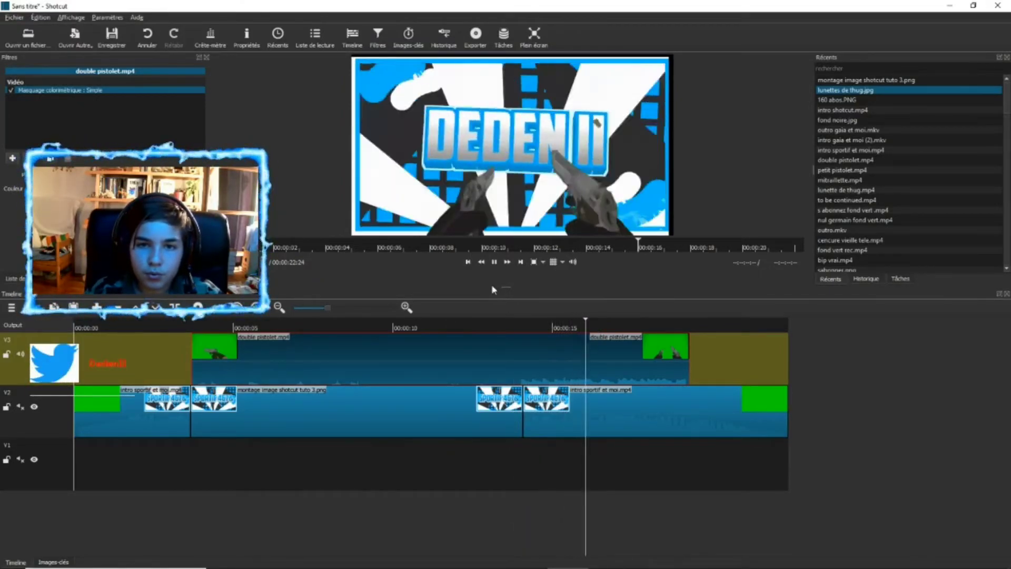
key("space")
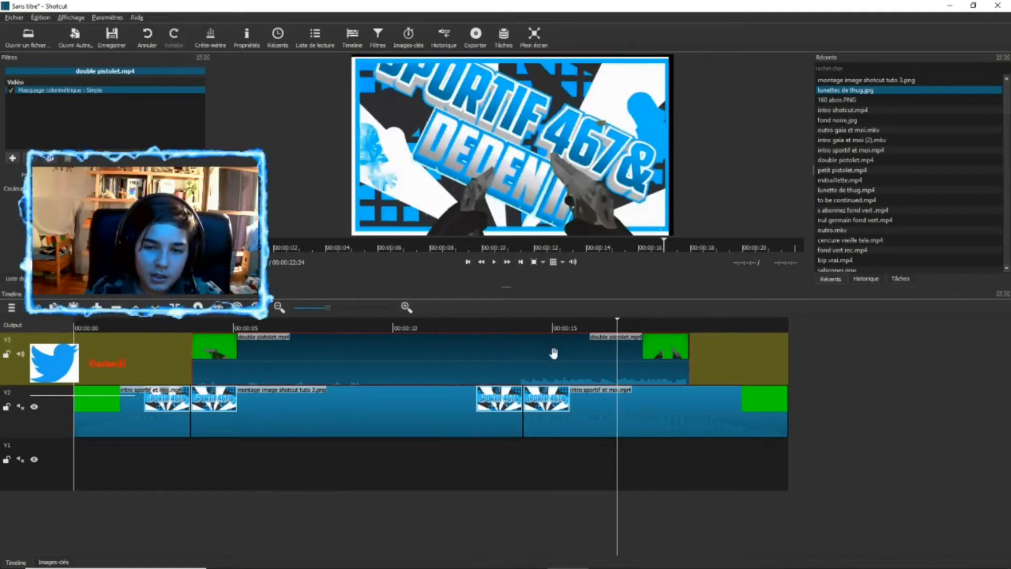
- Delete the double pistolet.mp4 clip from V3 and play the second intro part on V2
key("Delete")
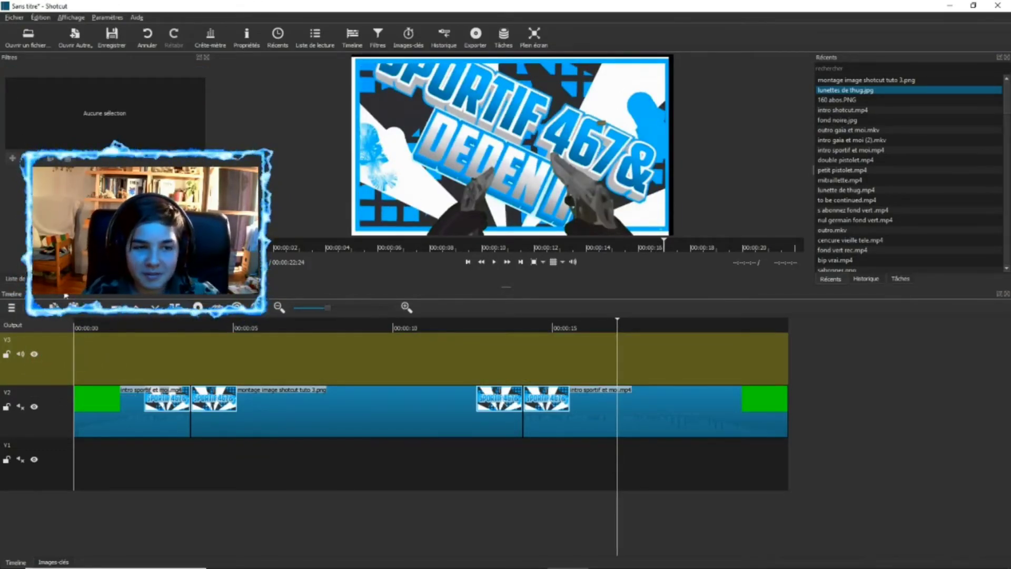
key("ctrl+2")
key("ctrl+6")
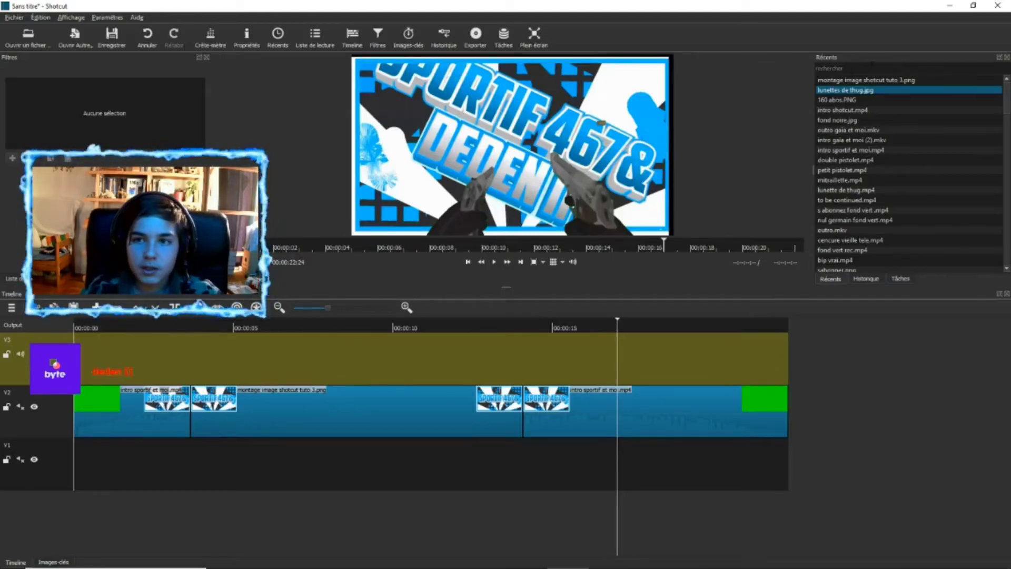
key("space")
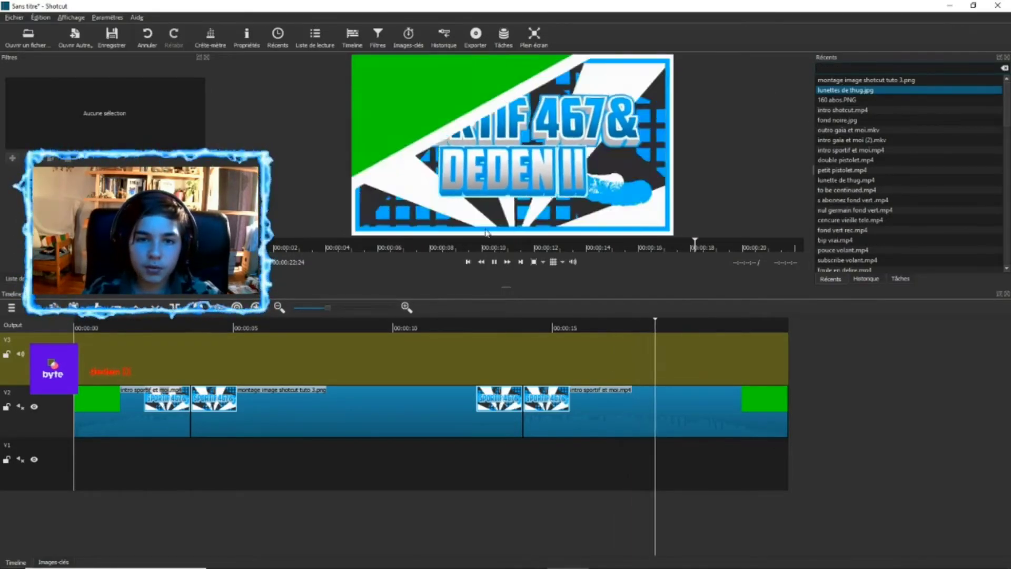
- Browse the green-screen files available for opening in the fond vert folder and its pistolets subfolder
key("ctrl+o")
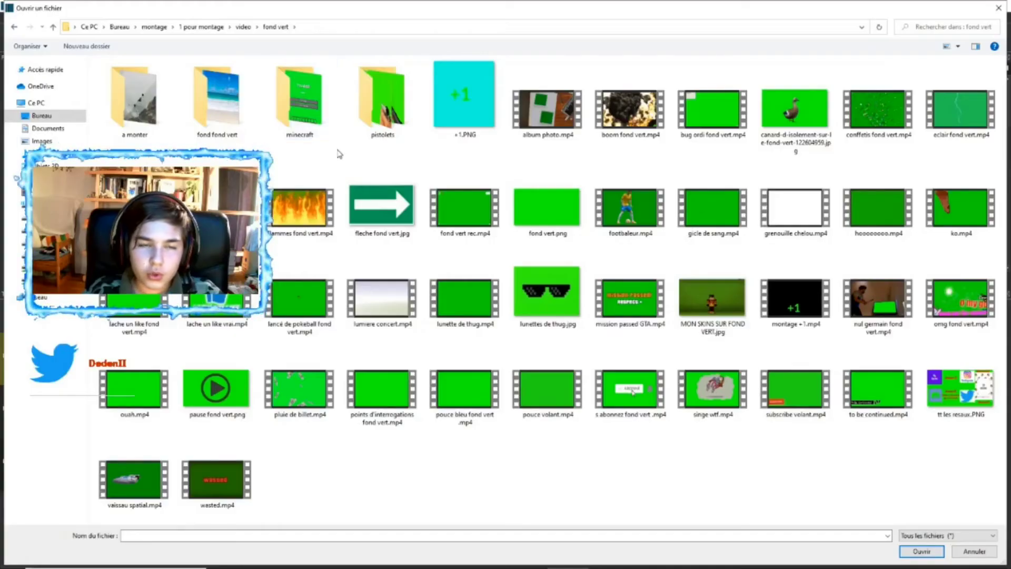
left_click(563, 237)
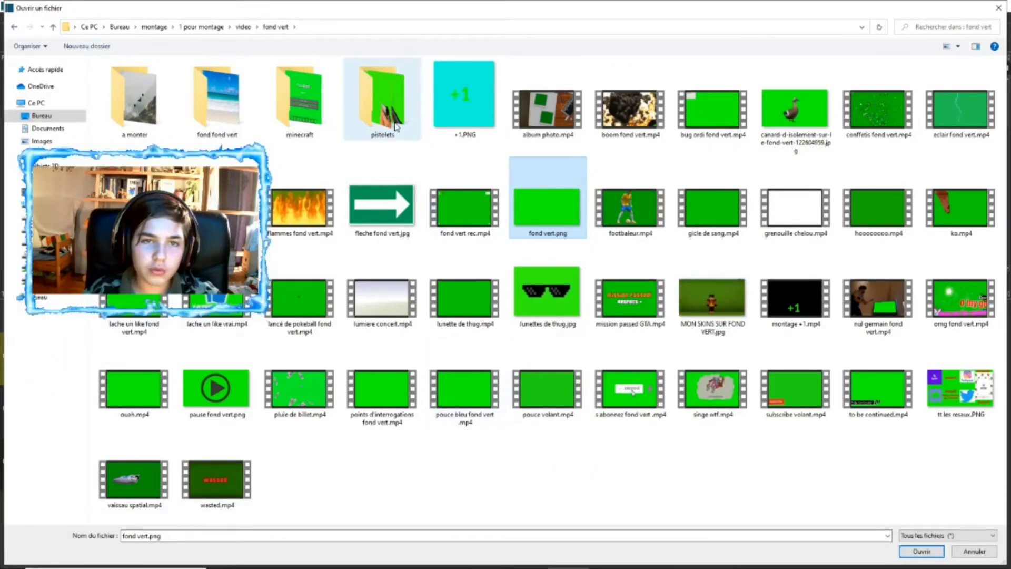
double_click(382, 101)
left_click(257, 26)
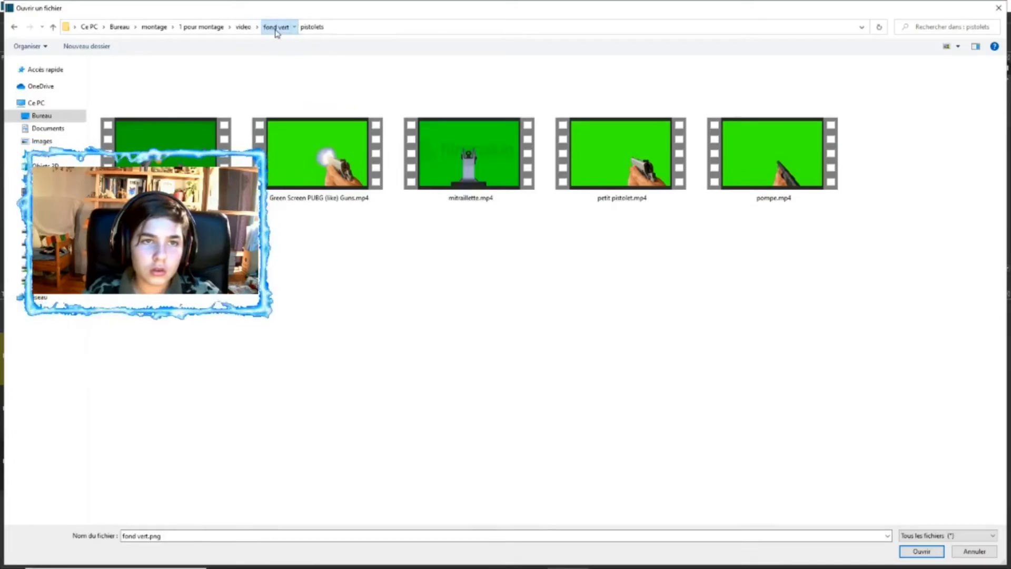
left_click(276, 27)
left_click_drag(995, 508, 92, 60)
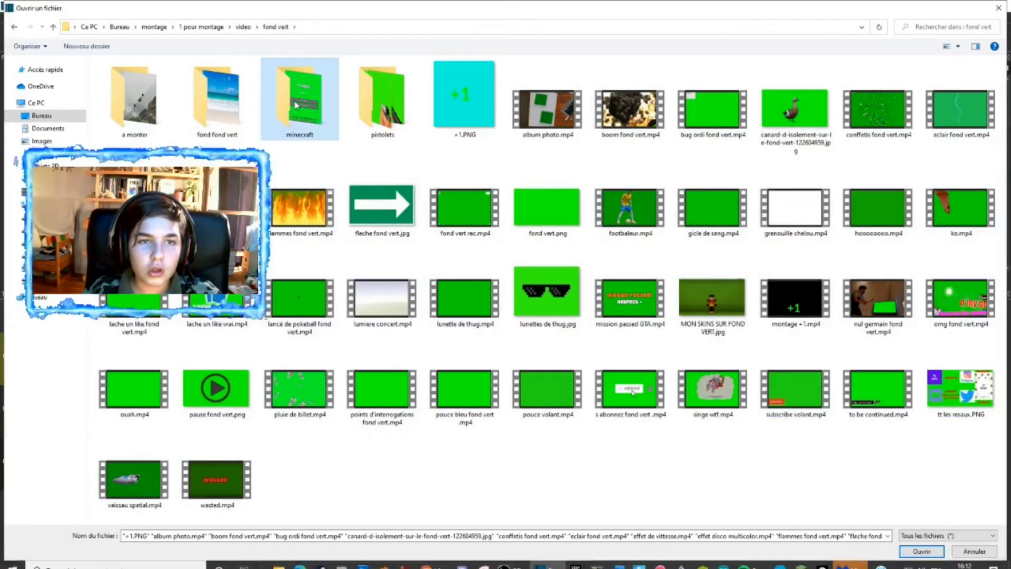
- Look through the minecraft and fond fond vert subfolders, and return to the parent video folder to examine its media
double_click(287, 94)
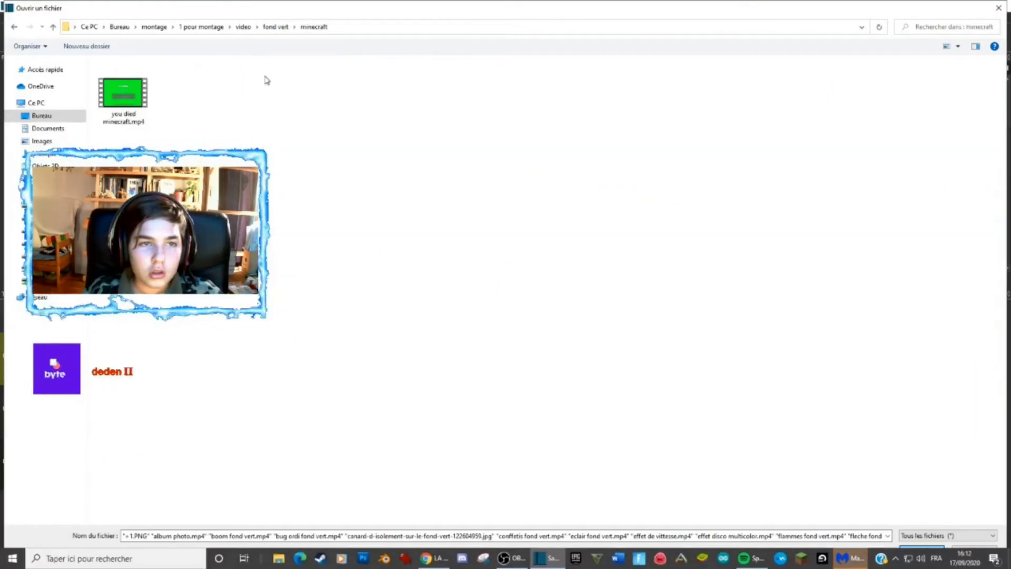
left_click(275, 26)
left_click(219, 87)
double_click(218, 86)
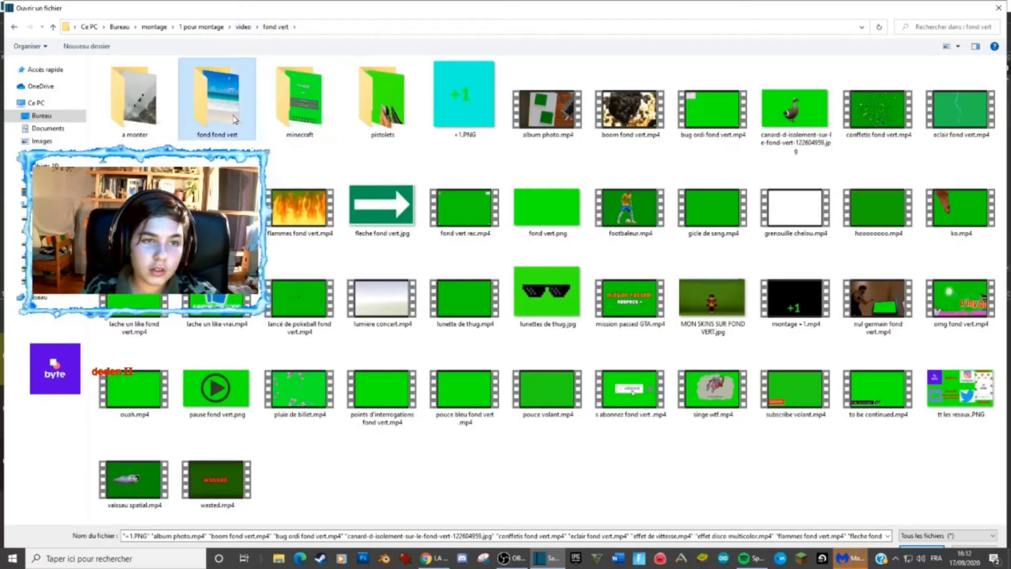
left_click(242, 26)
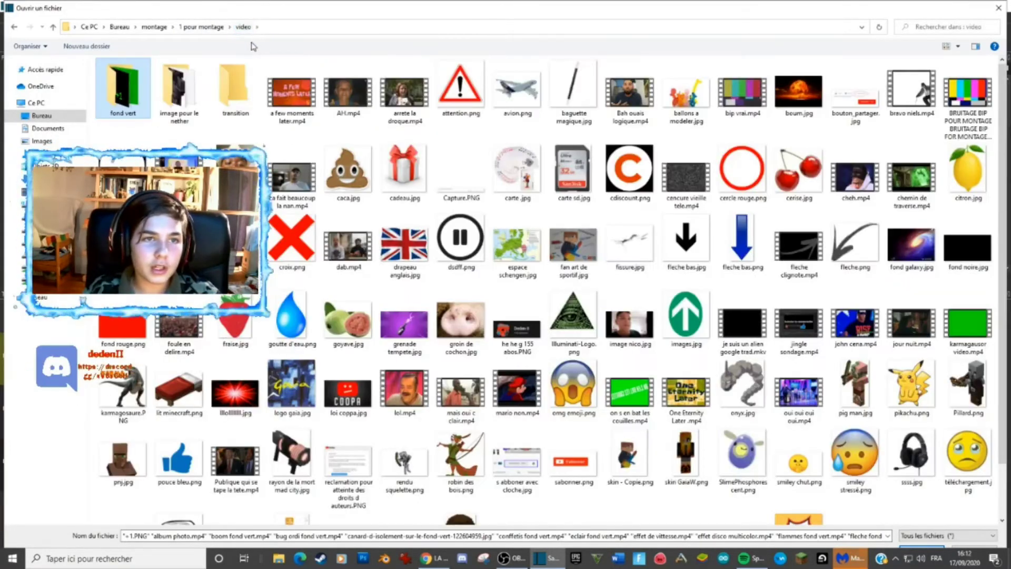